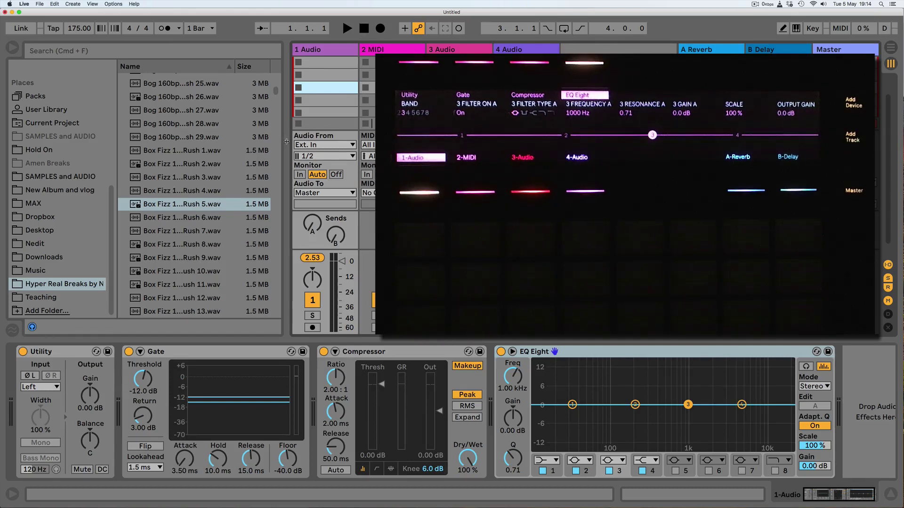
Step: Widen the browser, place the Box Fizz 160bpm Rush 5 sample in the first audio track's scene 5 slot, and launch it
left_click_drag(286, 142, 303, 141)
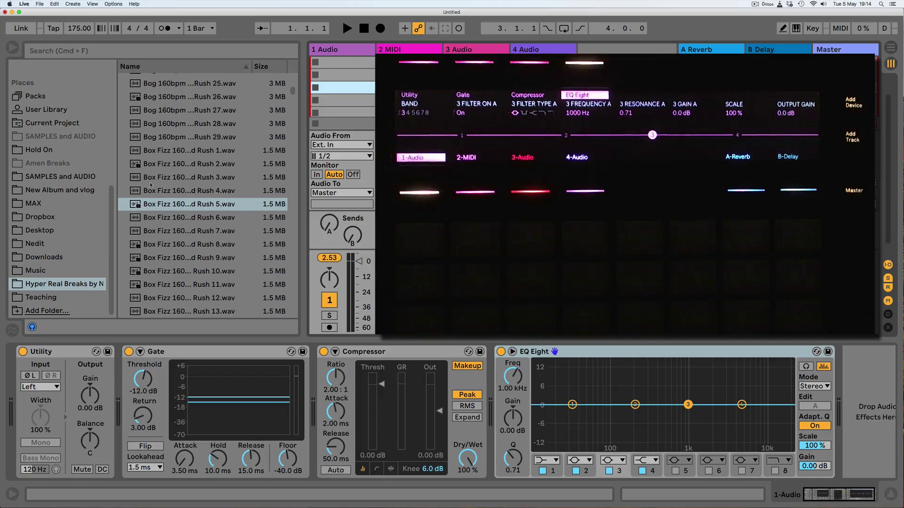
mouse_move(292, 91)
left_mouse_down()
mouse_move(291, 151)
mouse_move(292, 92)
left_mouse_up()
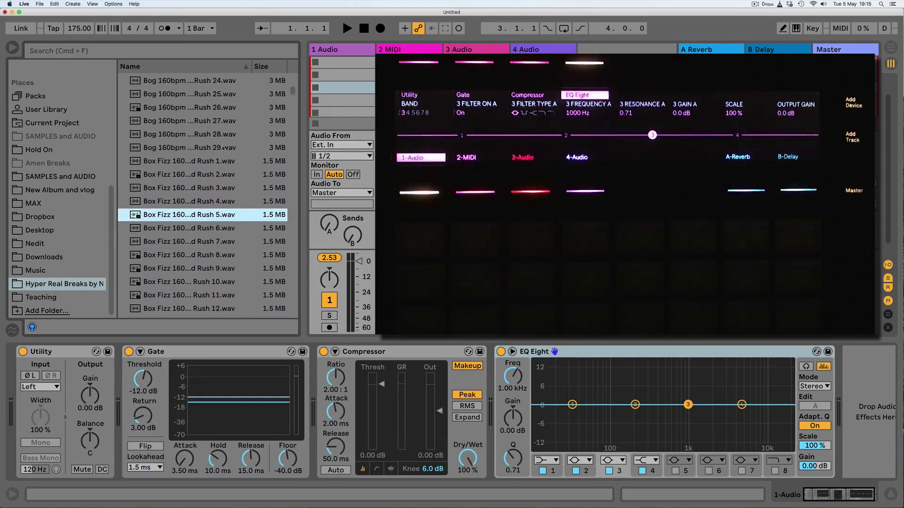
left_click_drag(134, 214, 329, 87)
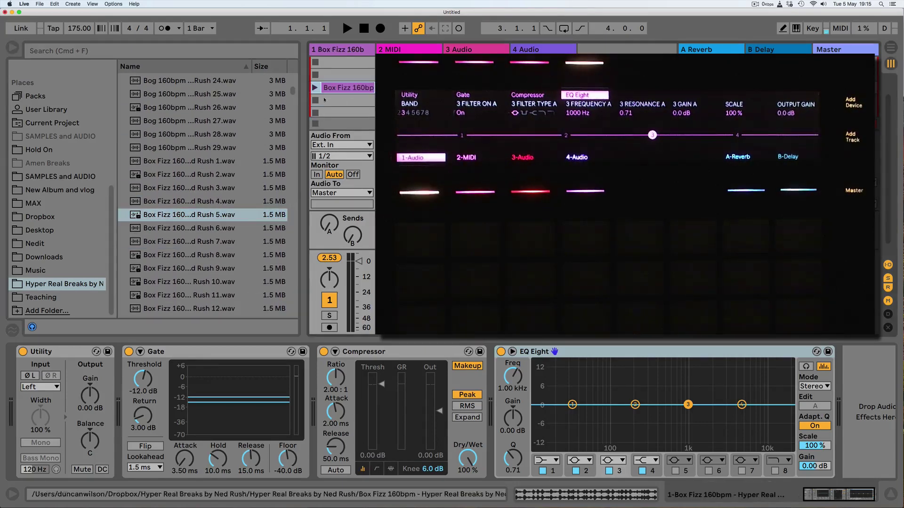
left_click(315, 87)
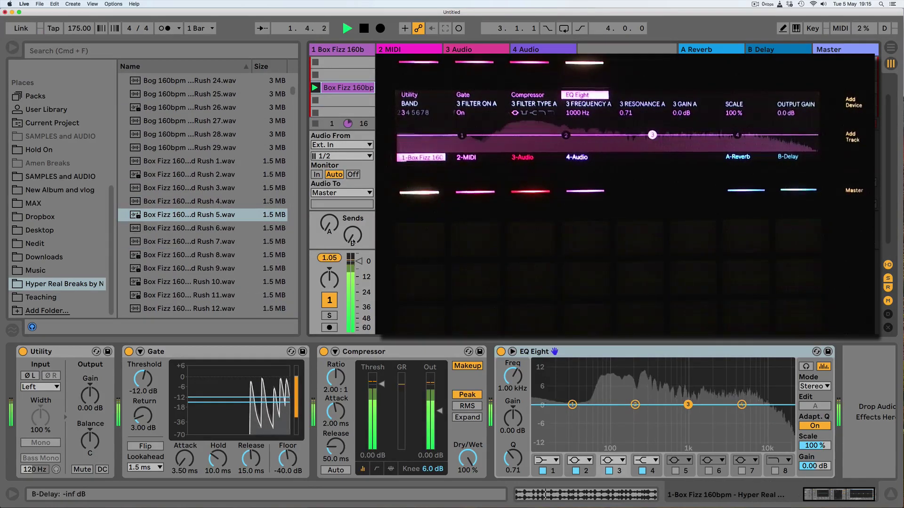
Step: Change the Box Fizz clip's warp mode to Re-Pitch
left_click(341, 89)
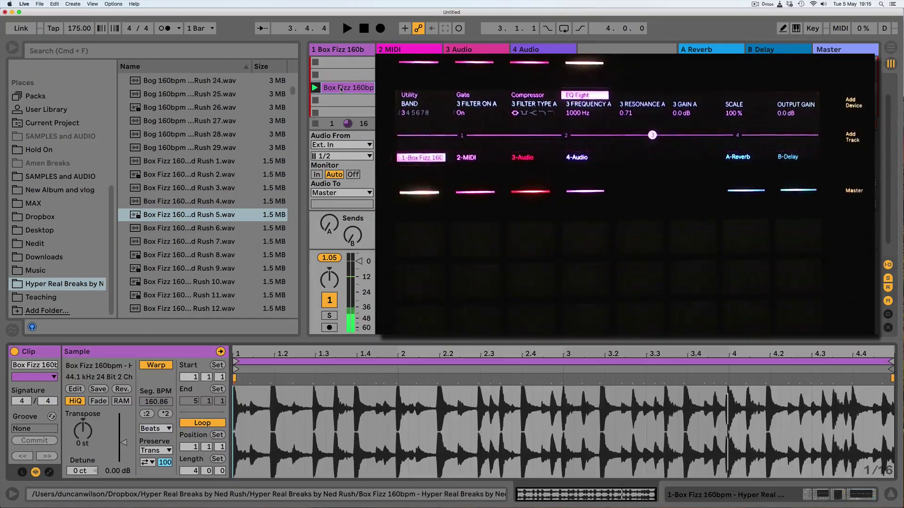
left_click(155, 428)
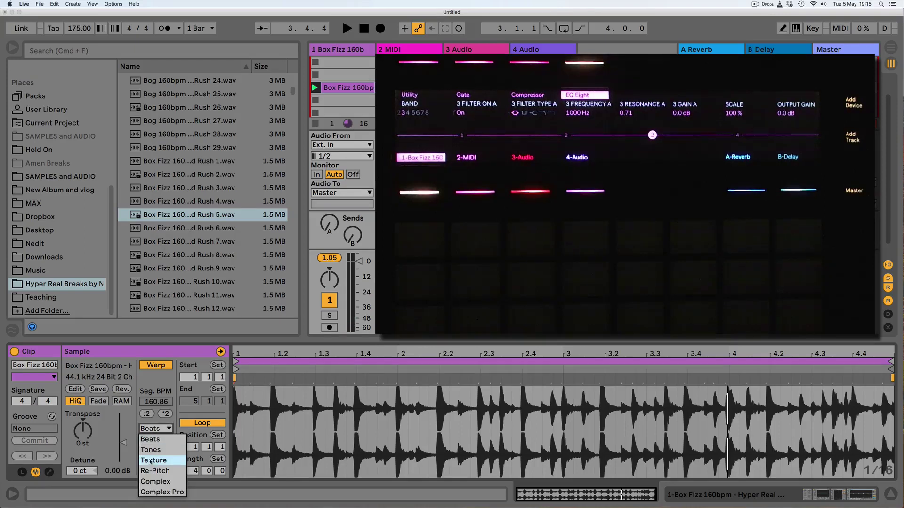
left_click(155, 466)
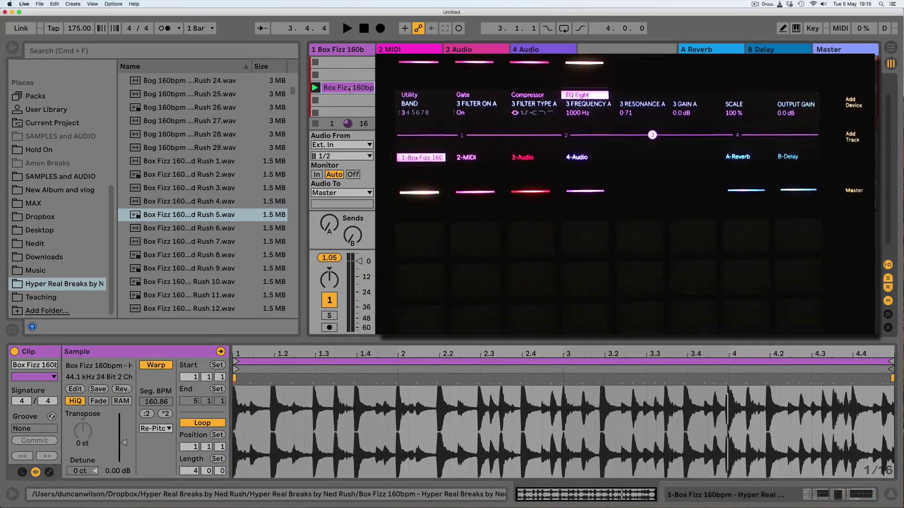
Step: Set the song tempo to 120 BPM and play the clip with the first track's device chain in view
left_click(79, 29)
type("1")
left_click(347, 28)
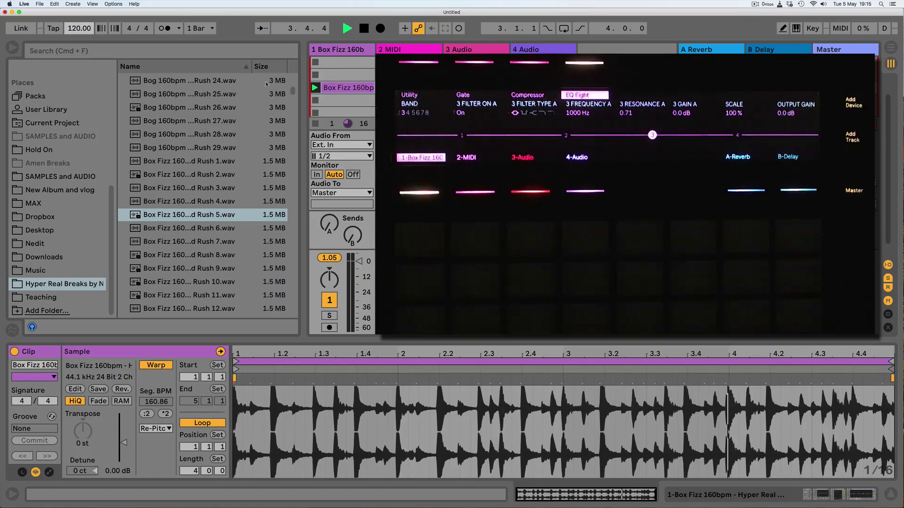
left_click(343, 50)
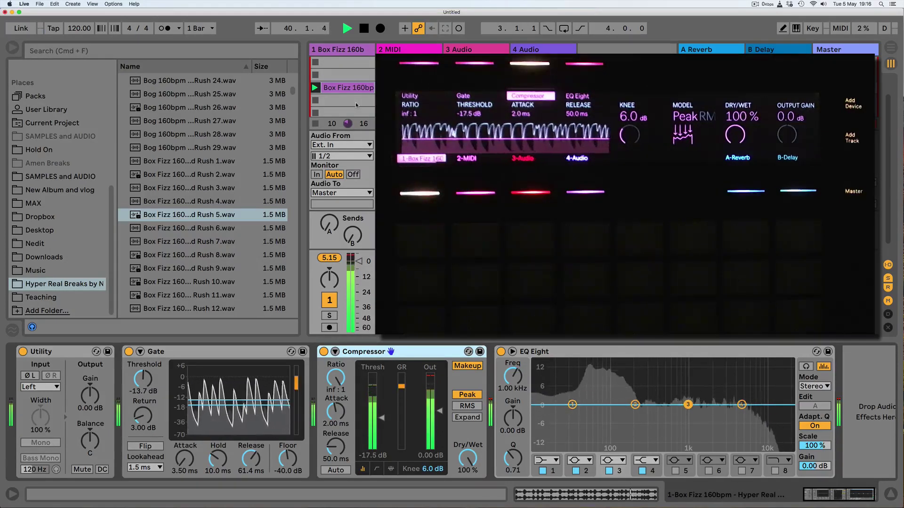
key("space")
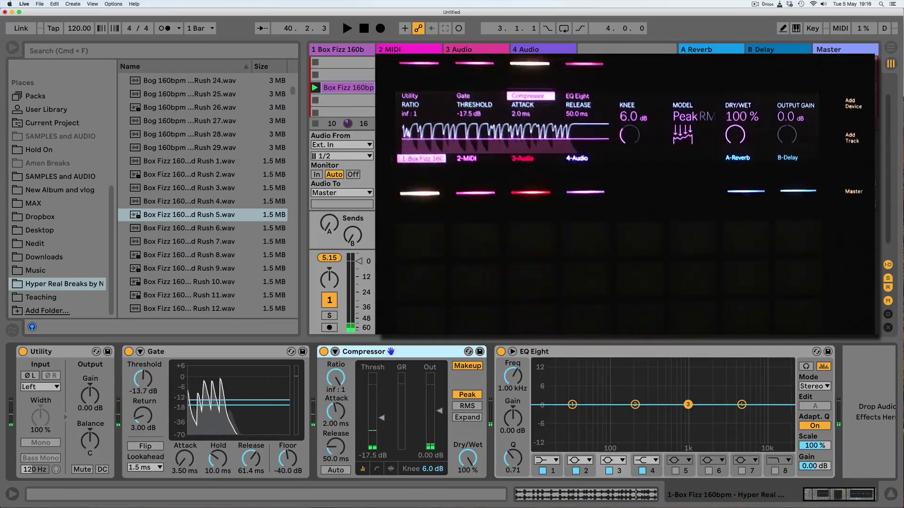
Step: Add a Limiter from the audio effects to the Master track
left_click(851, 52)
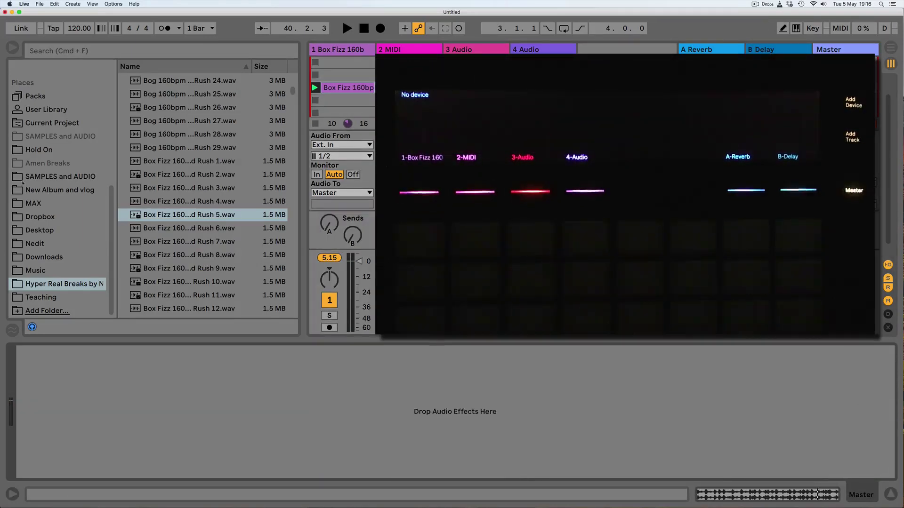
scroll(58, 153, "up", 5)
scroll(58, 153, "up", 5)
left_click(37, 228)
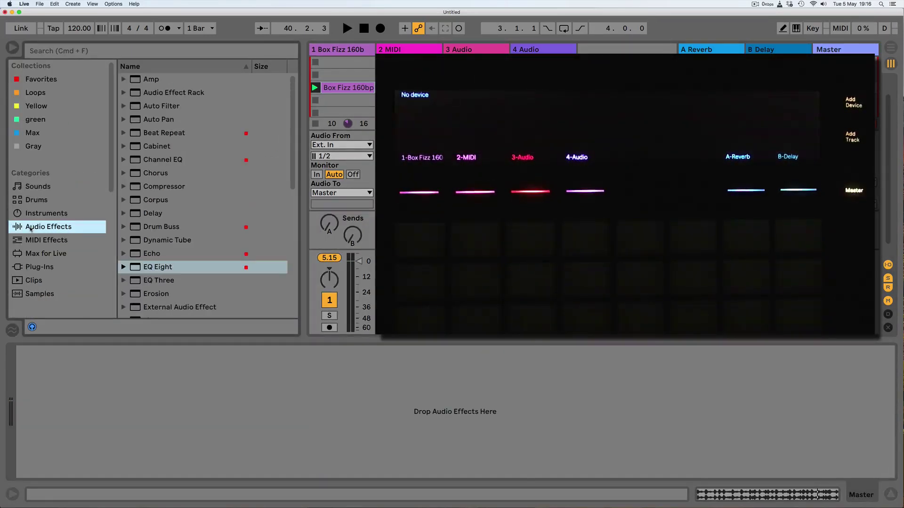
scroll(164, 188, "down", 6)
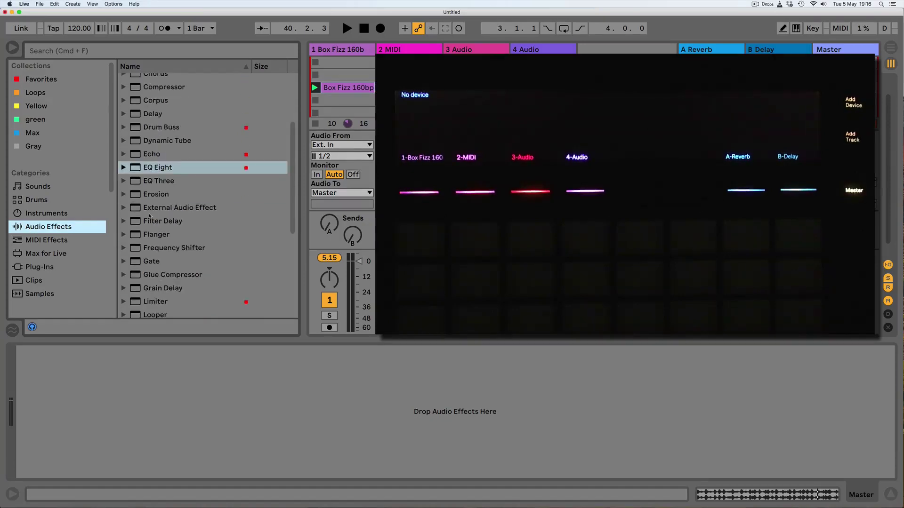
left_click(147, 245)
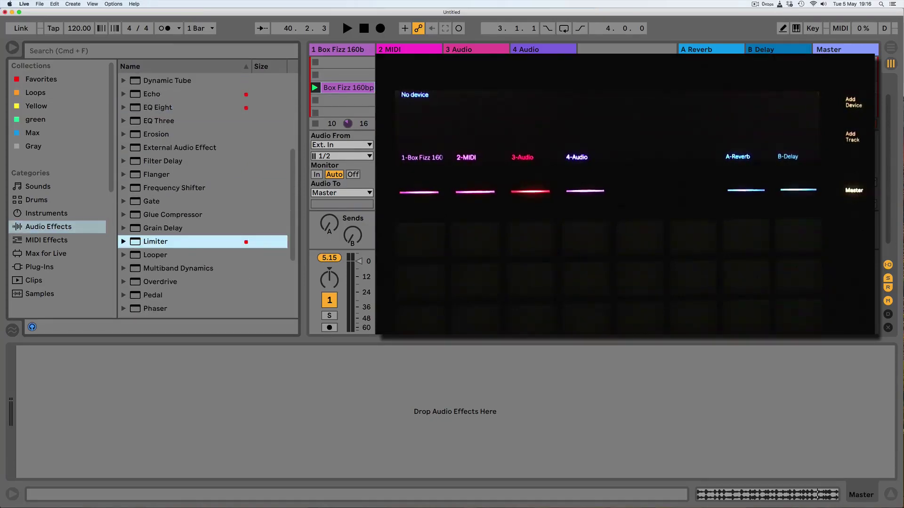
key("Return")
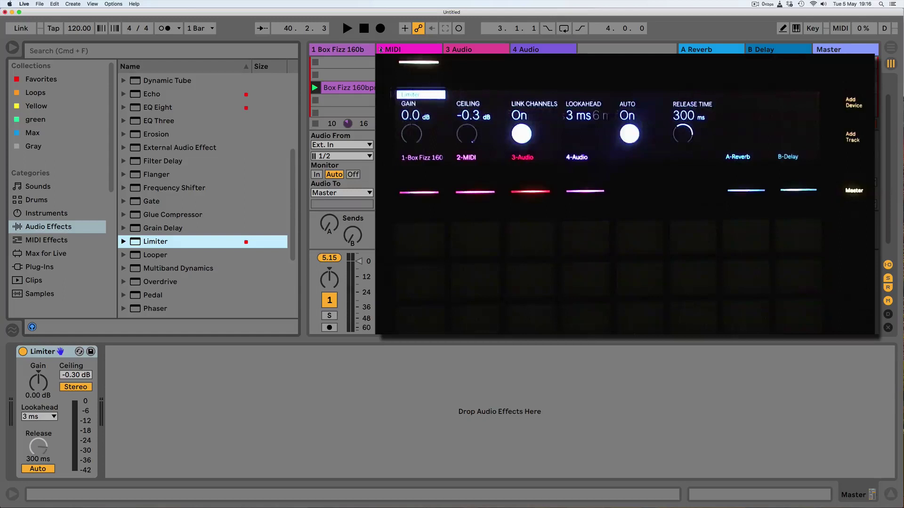
Step: Return to the first track's device chain and audition the break through its effects
left_click(345, 52)
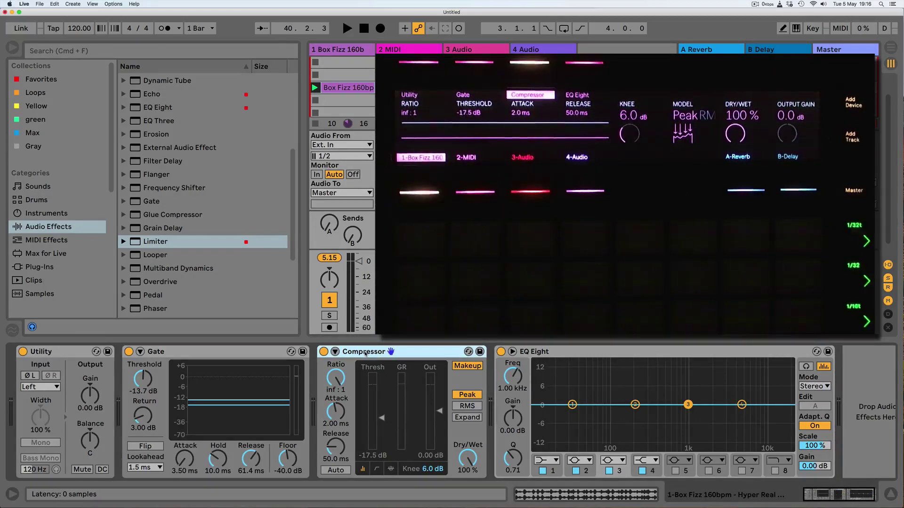
key("space")
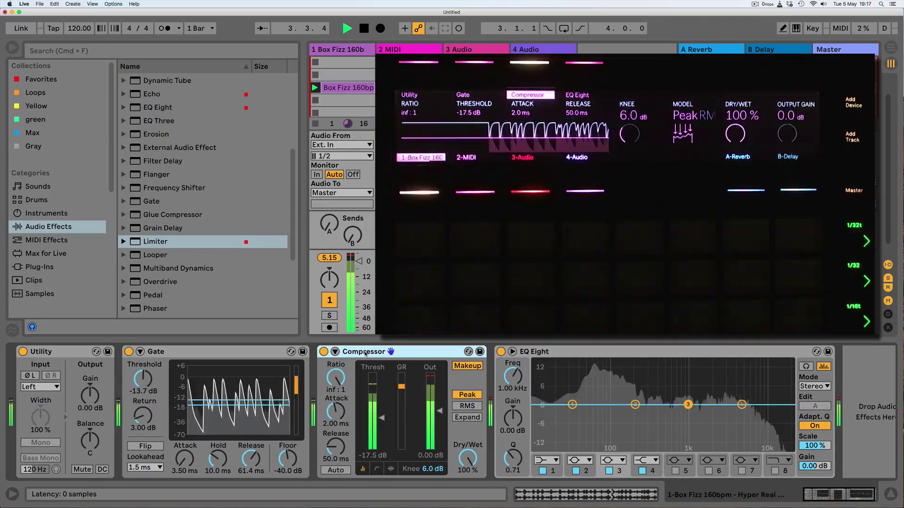
key("space")
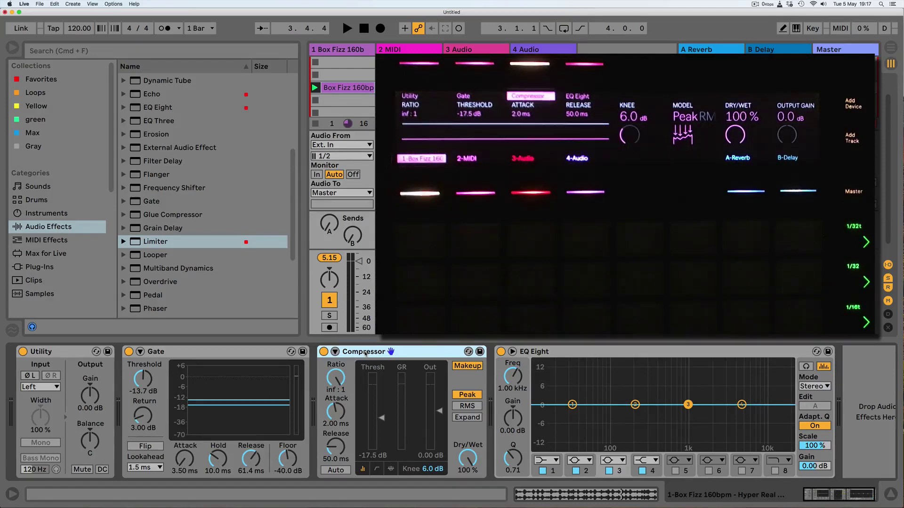
key("space")
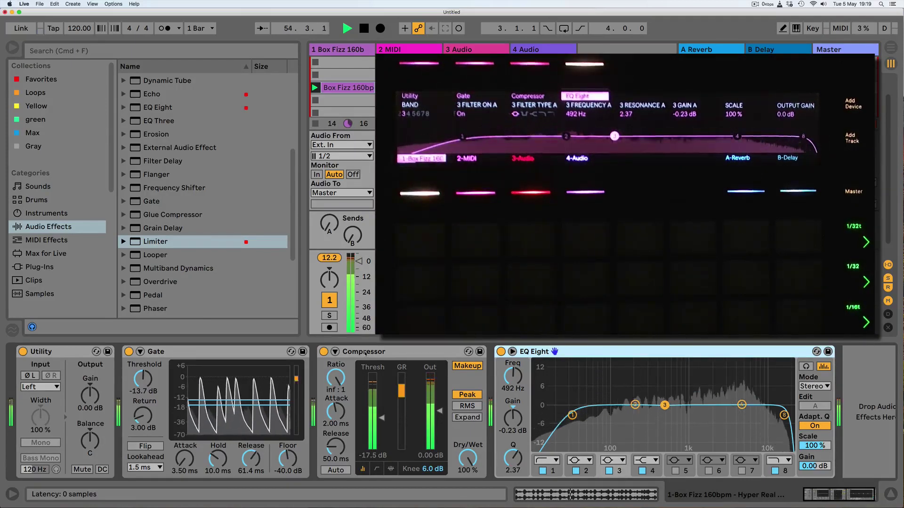
left_click(365, 352)
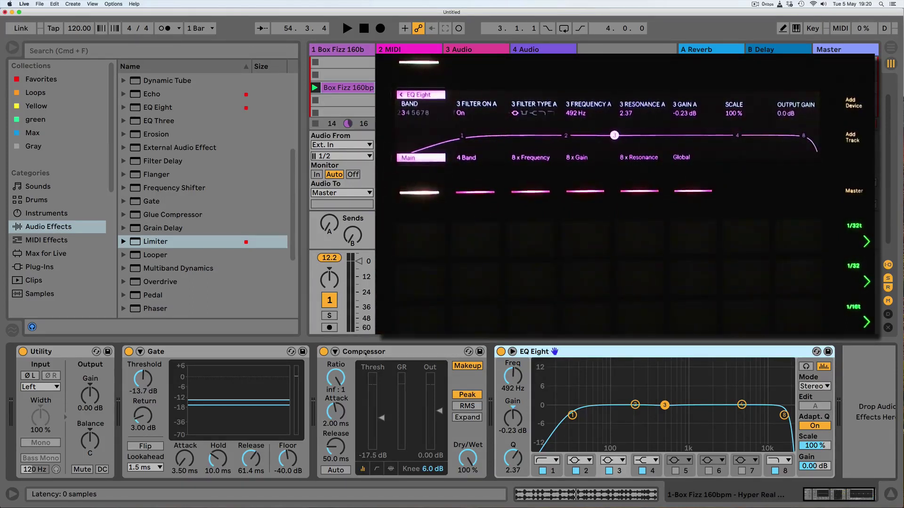
Step: Turn off bands 2, 3 and 4 in EQ Eight, keeping only the low-cut and high-cut bands active
left_click(576, 470)
left_click(609, 471)
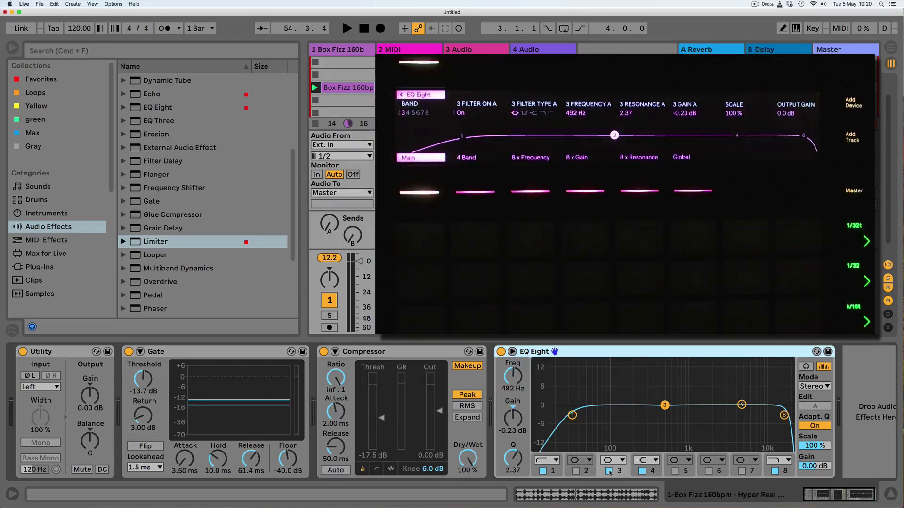
left_click(642, 471)
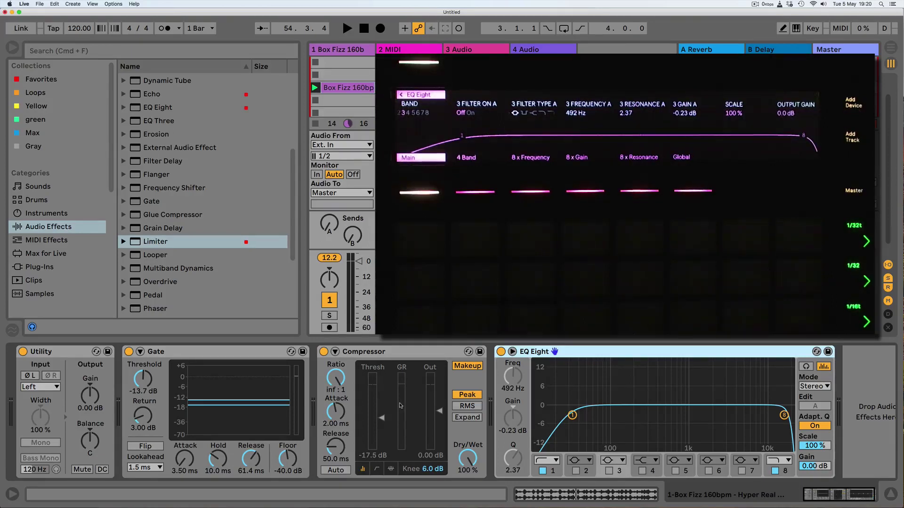
Step: Replace the Compressor with a fresh default Compressor placed between the Gate and EQ Eight
left_click(398, 352)
key("Delete")
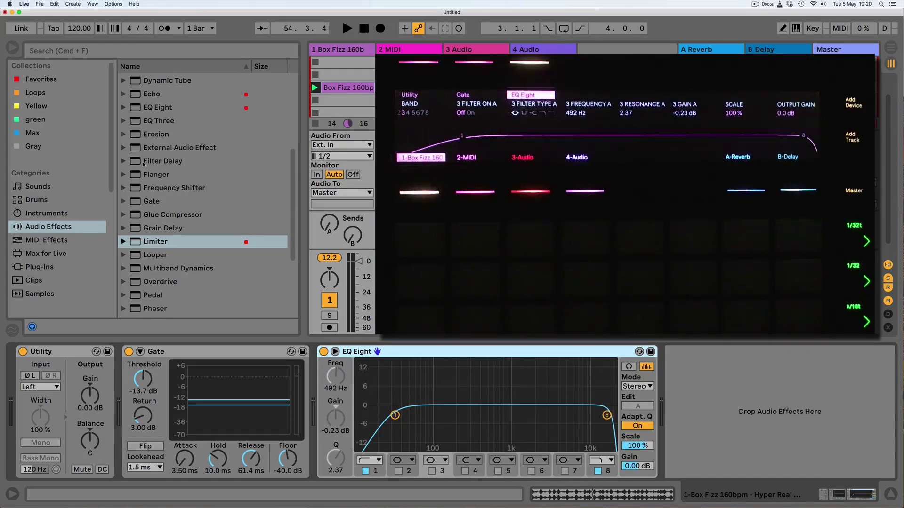
scroll(168, 156, "up", 3)
scroll(168, 156, "up", 1)
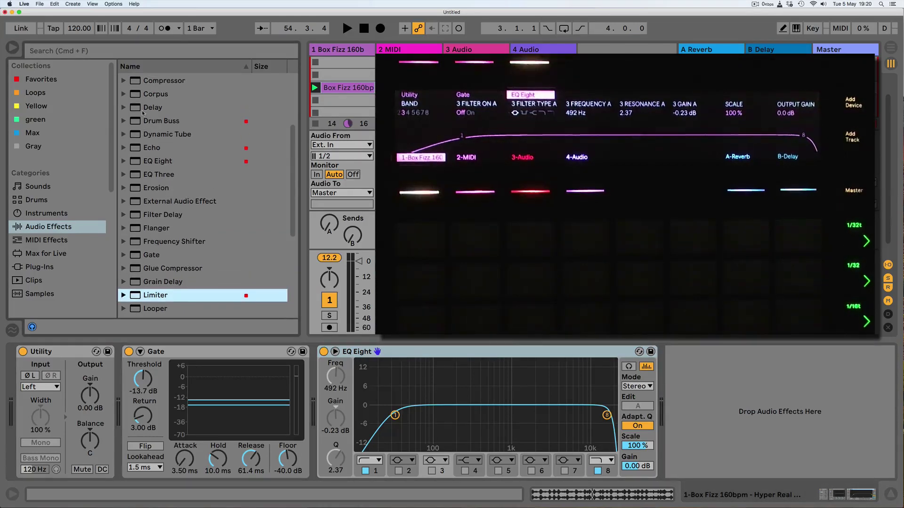
left_click_drag(163, 81, 226, 366)
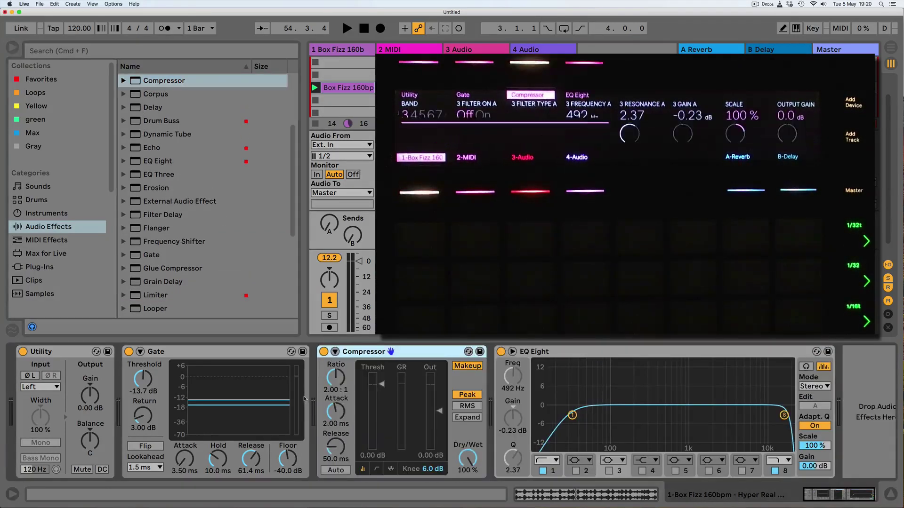
Step: Replace the Gate with a fresh default Gate placed between Utility and the Compressor
left_click(206, 365)
key("Delete")
scroll(133, 172, "down", 6)
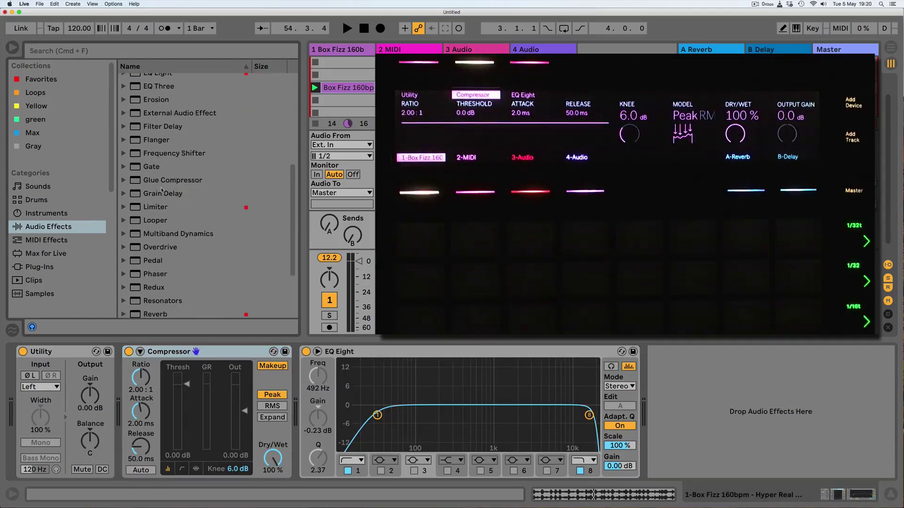
left_click_drag(133, 172, 136, 382)
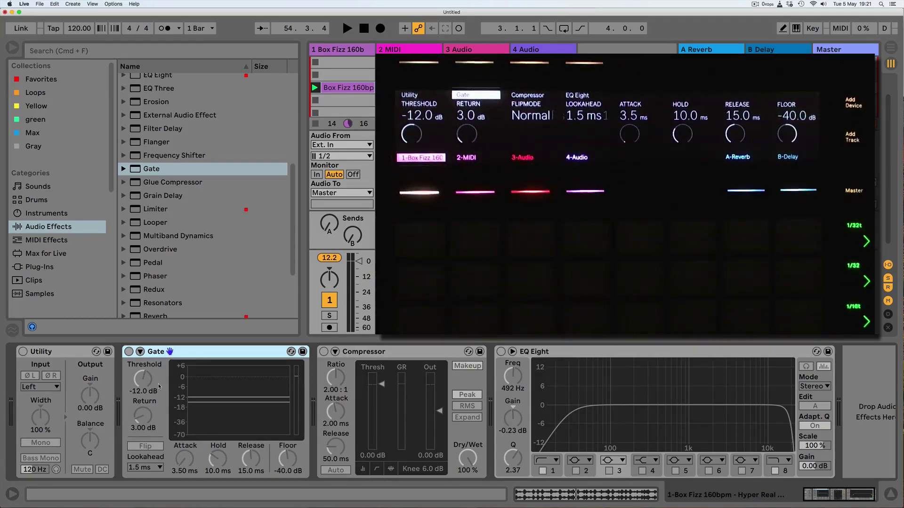
Step: Move the whole deactivated chain, from Utility through EQ Eight, from the first track to the 4 Audio track
left_click(588, 353)
left_click(58, 355, "shift")
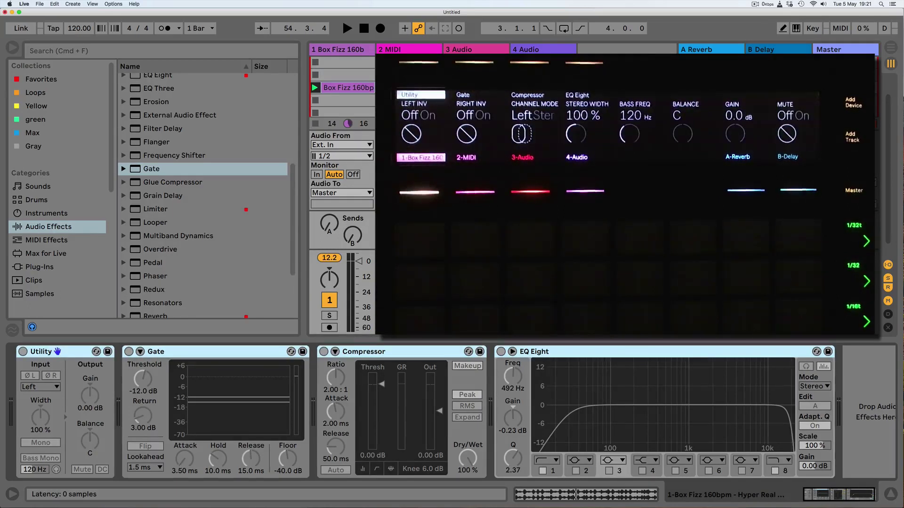
key("super+v")
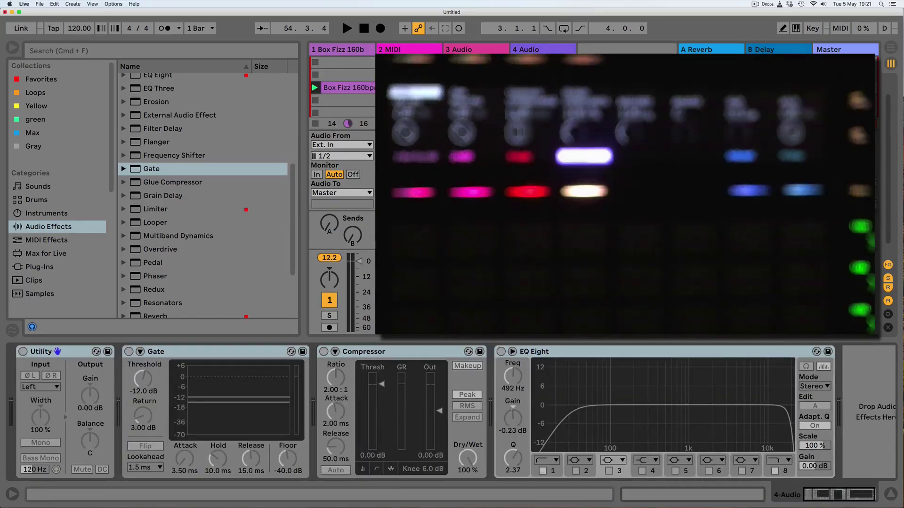
Step: Save the 4 Audio track as the default audio track, overwriting the existing default
left_click(559, 49)
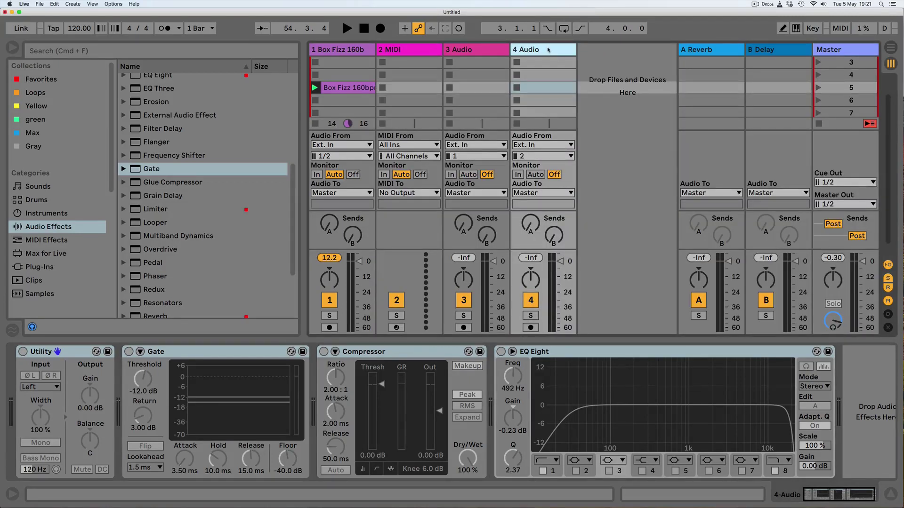
right_click(549, 52)
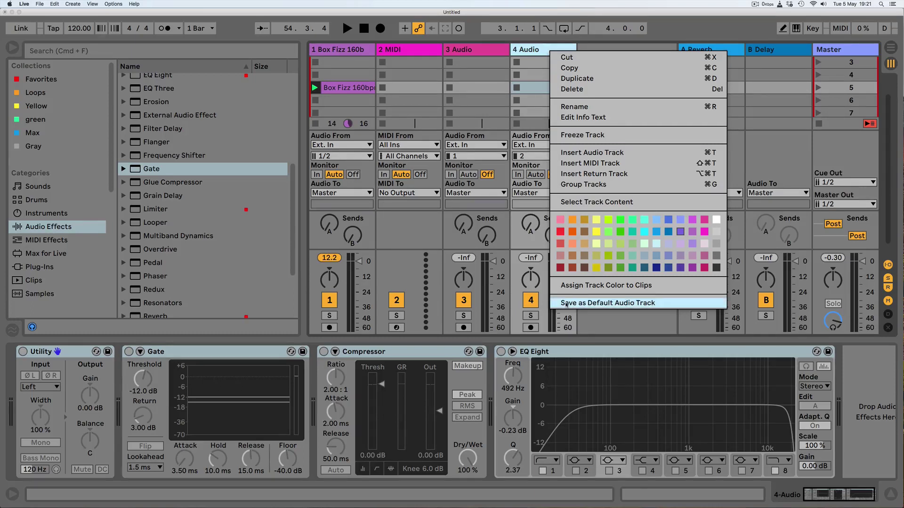
left_click(600, 303)
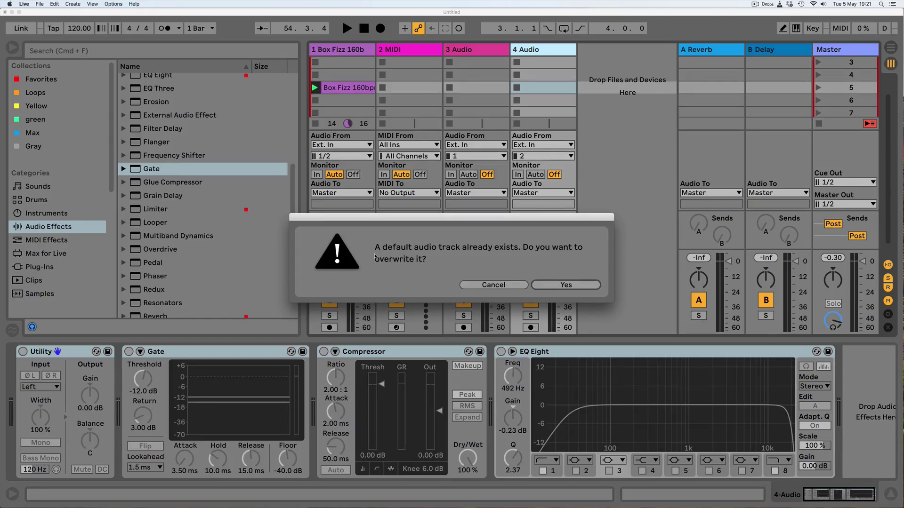
left_click(551, 285)
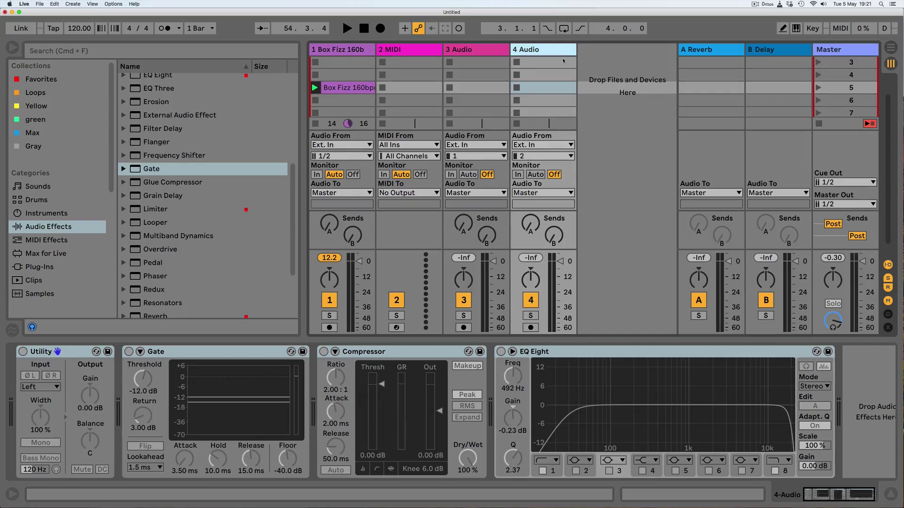
Step: Delete the 2 MIDI, 3 Audio and 4 Audio tracks together
left_click(564, 60)
left_click(413, 53, "shift")
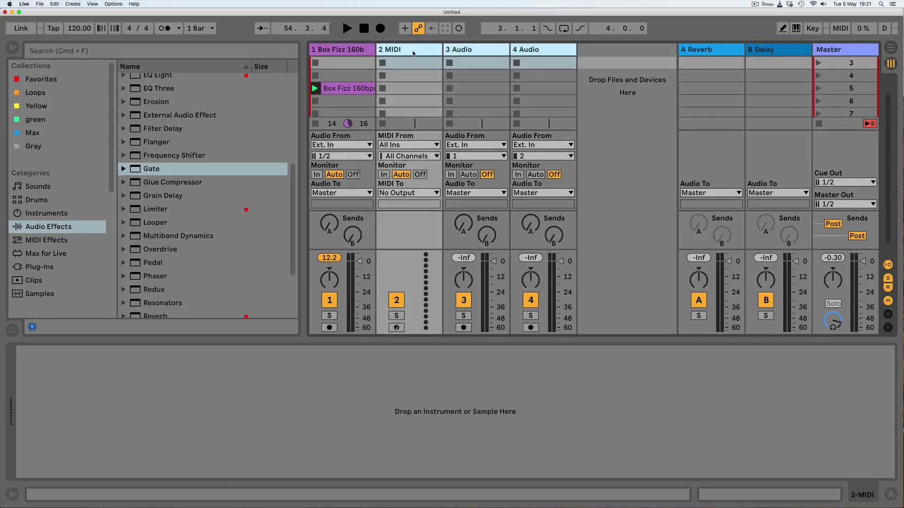
key("Delete")
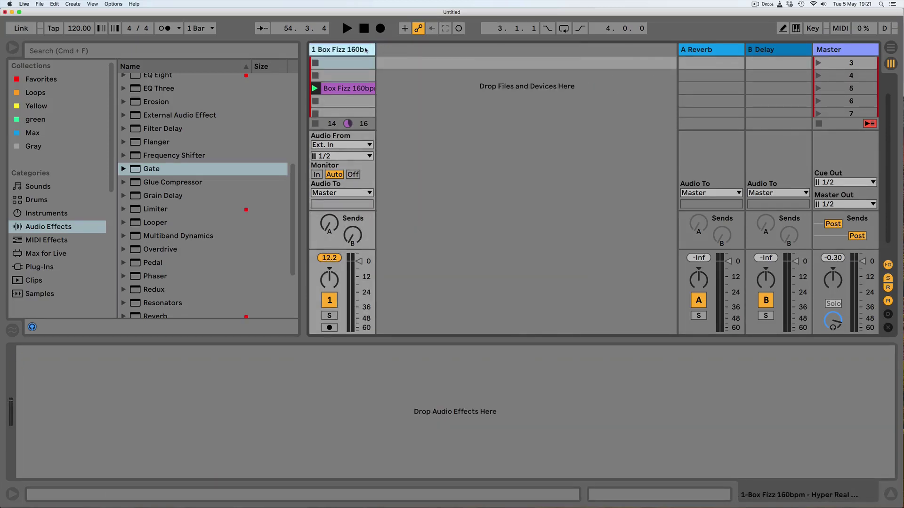
Step: Insert four new audio tracks after the Box Fizz track to test the saved default chain
key("super+t")
key("super+t")
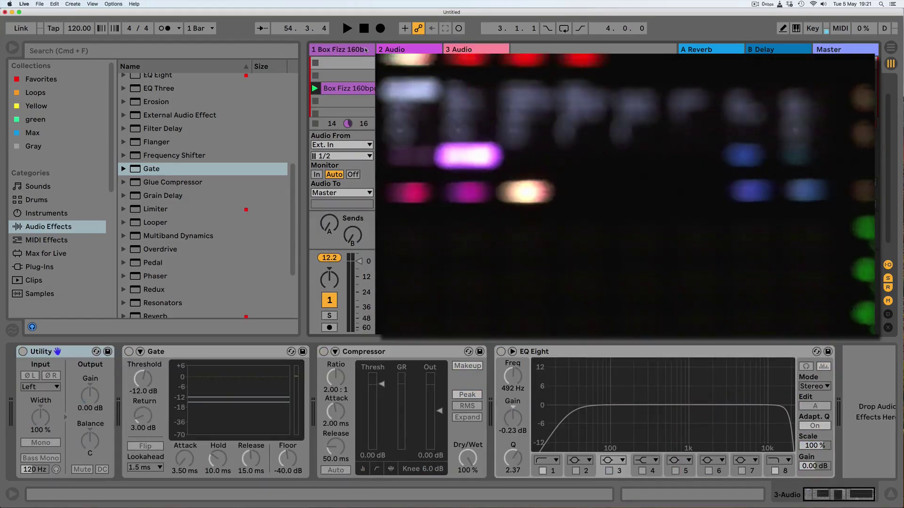
key("super+t")
key("super+t")
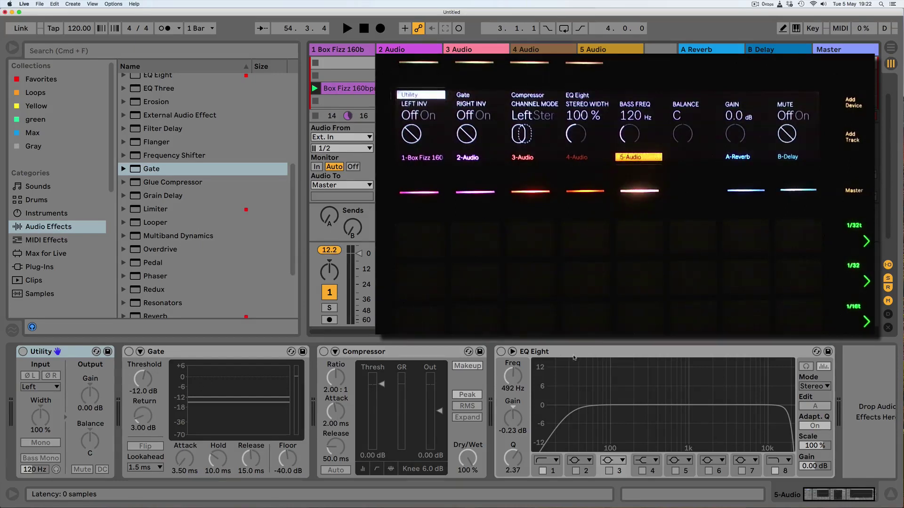
Step: Examine the default device chain on 5 Audio and compare it with the devices on the first track
left_click(575, 352)
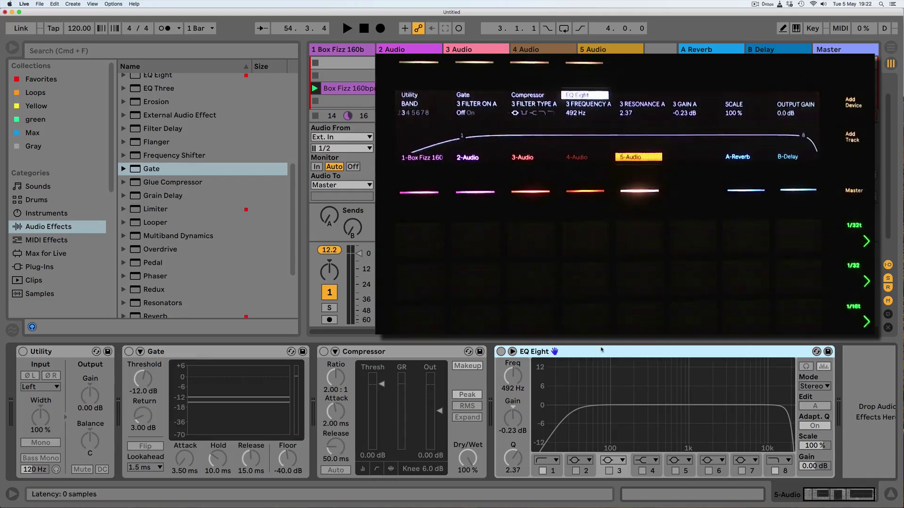
left_click(342, 47)
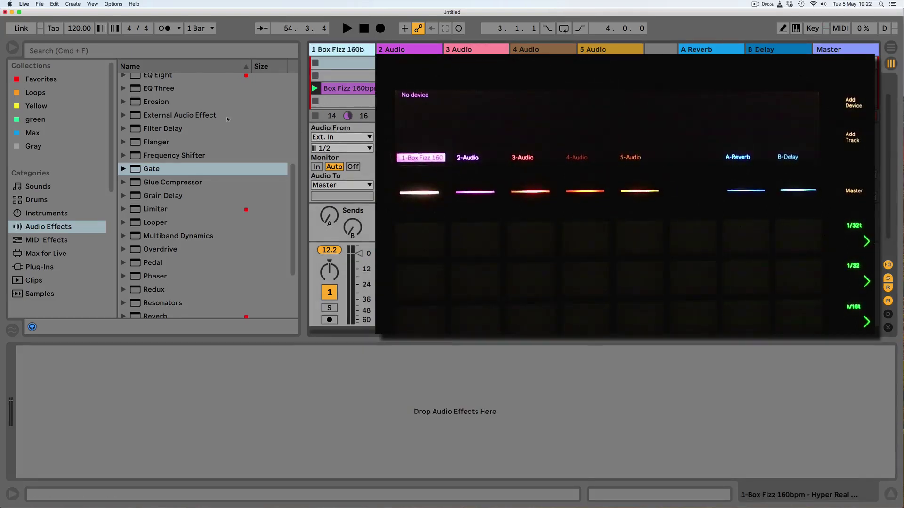
left_click(591, 49)
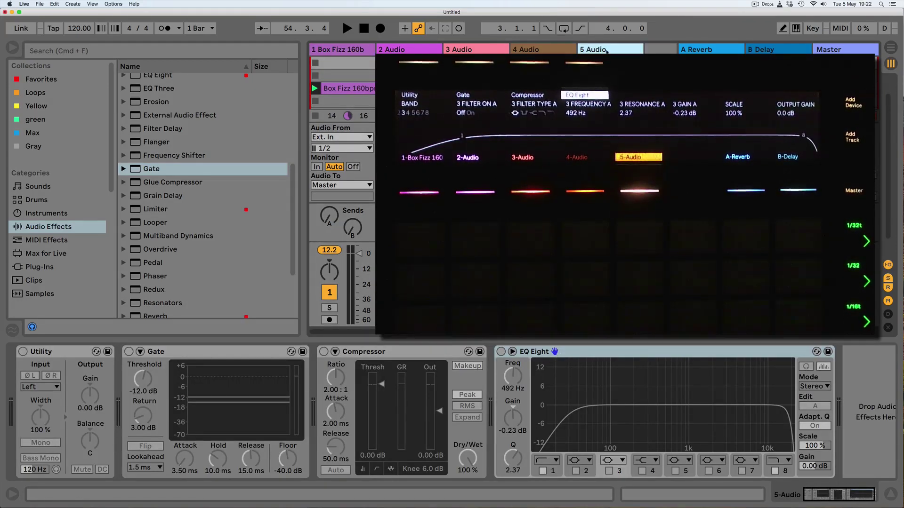
Step: Add a default EQ Eight to the Box Fizz track
left_click(332, 50)
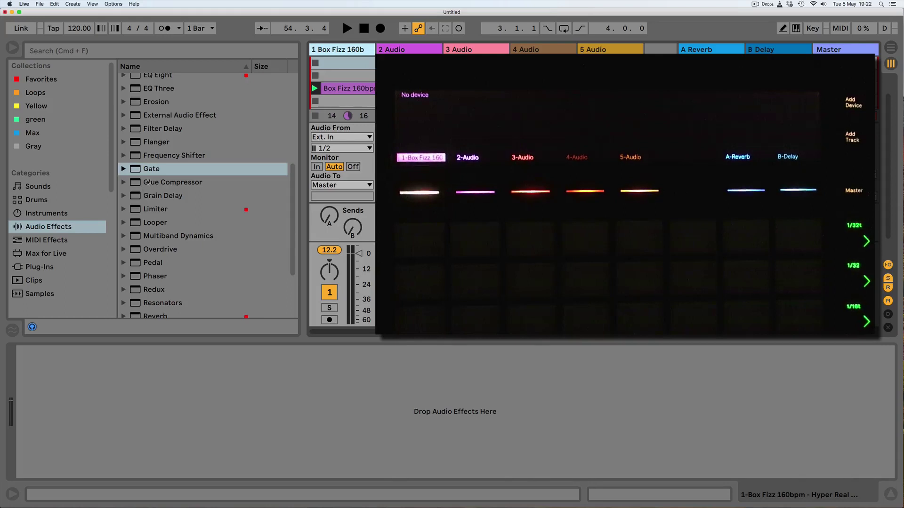
scroll(147, 183, "up", 2)
scroll(146, 182, "up", 5)
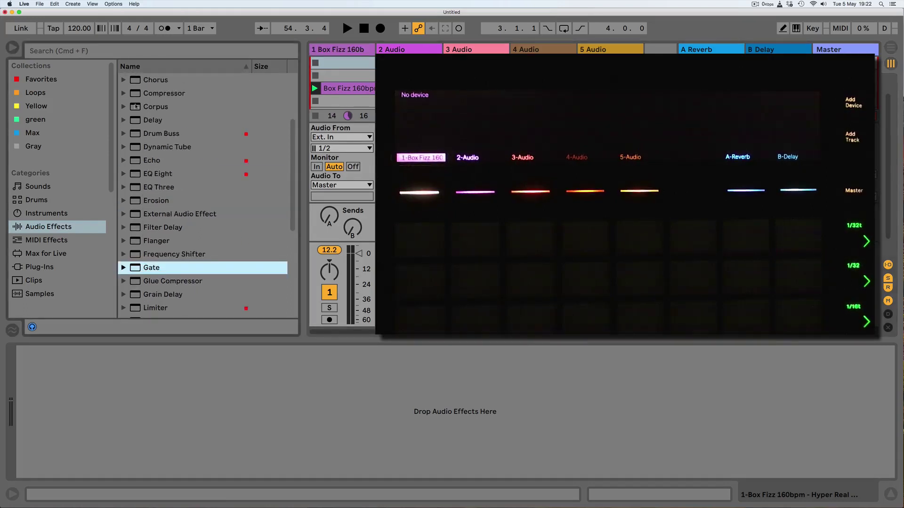
left_click_drag(133, 176, 143, 415)
Step: Turn off bands 2, 3 and 4 of the EQ Eight on the Box Fizz track
left_click(98, 471)
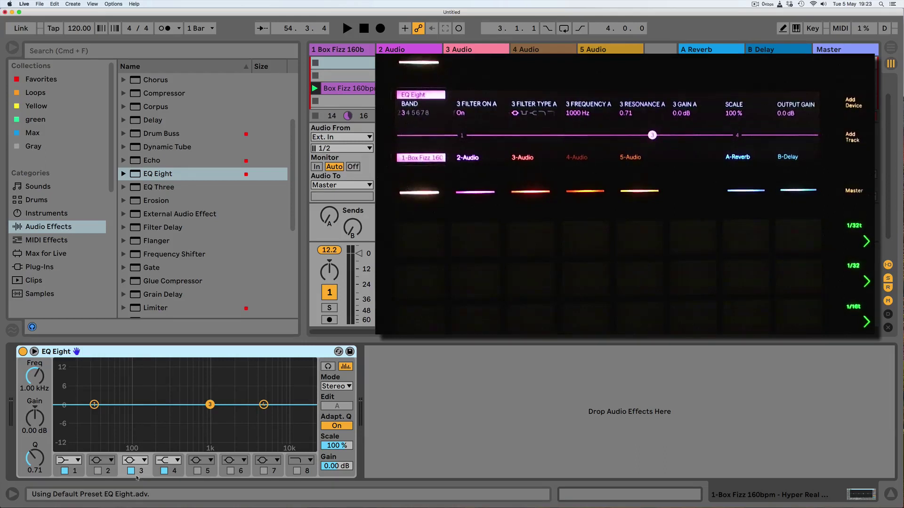
left_click(164, 471)
left_click(131, 471)
Step: Change EQ Eight band 1 to the gentler low-cut shape and set its Q to 0.80
left_click(73, 462)
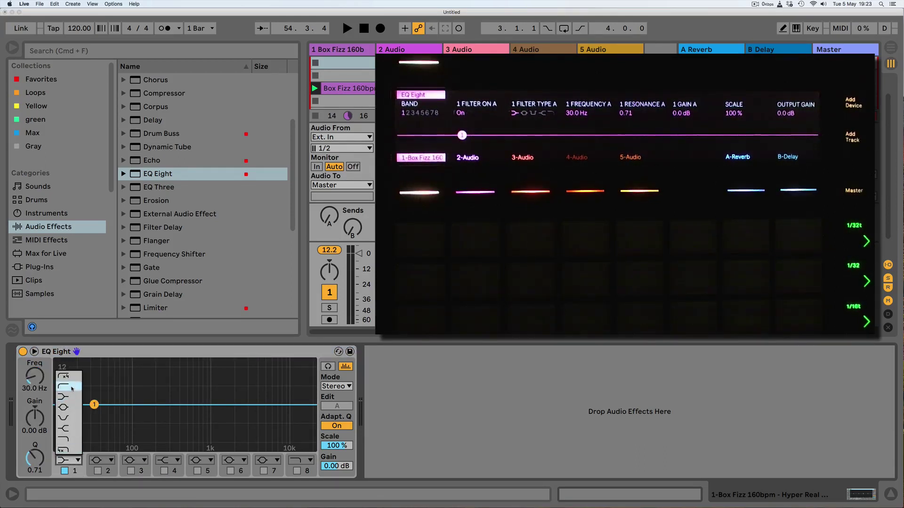
left_click(72, 387)
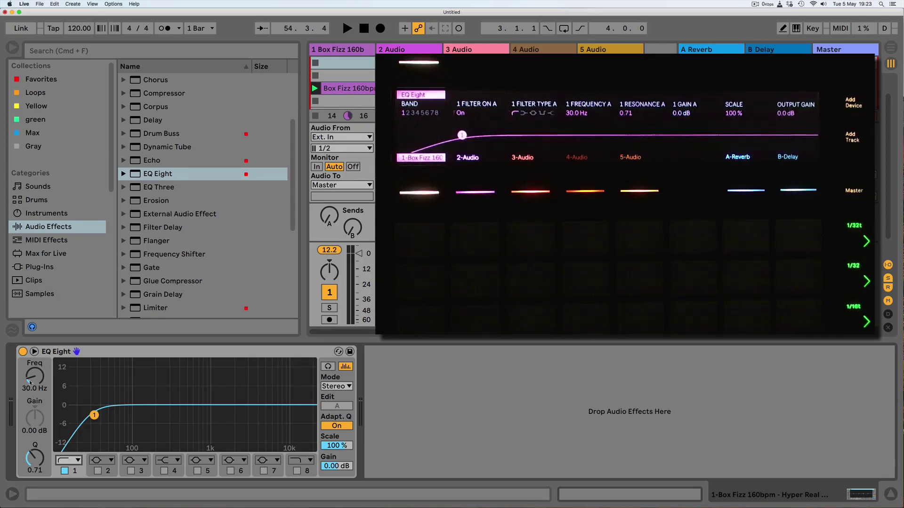
left_click_drag(32, 471, 29, 469)
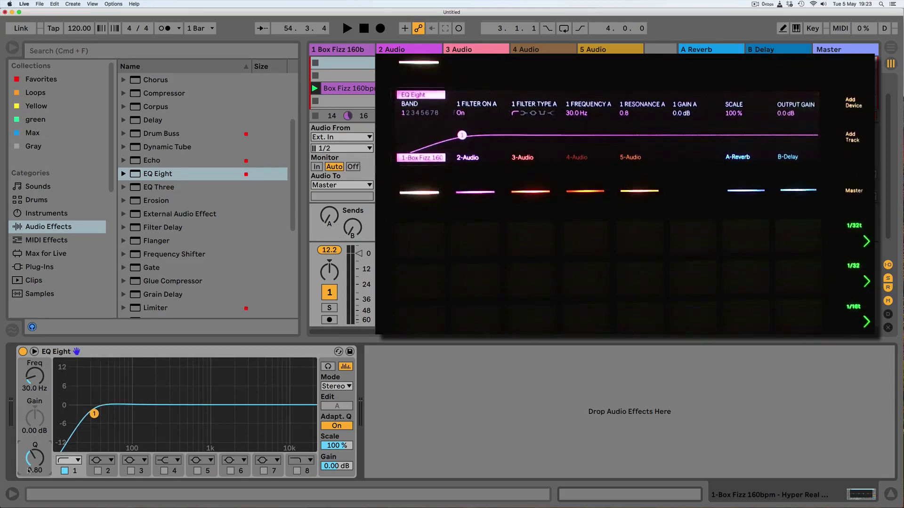
Step: Save the edited EQ Eight as its default preset and replace it with a fresh EQ Eight to check the default
right_click(147, 350)
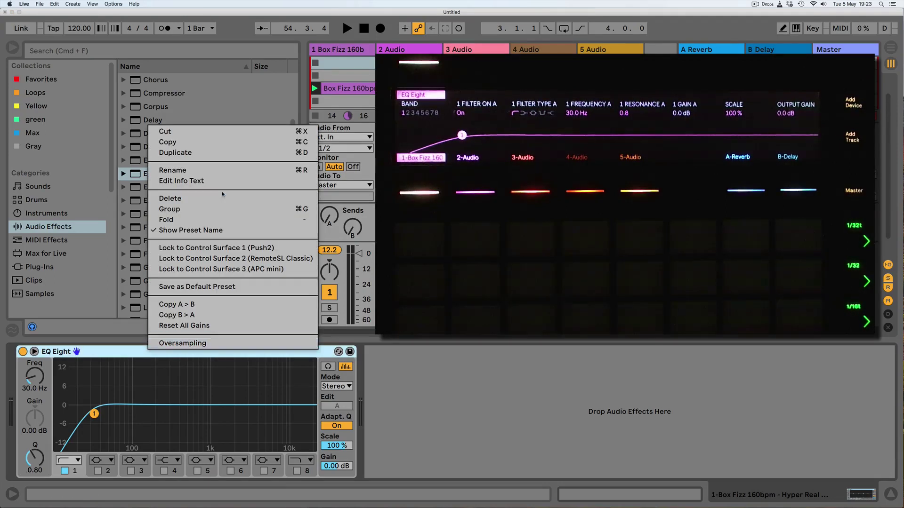
left_click(210, 286)
key("Delete")
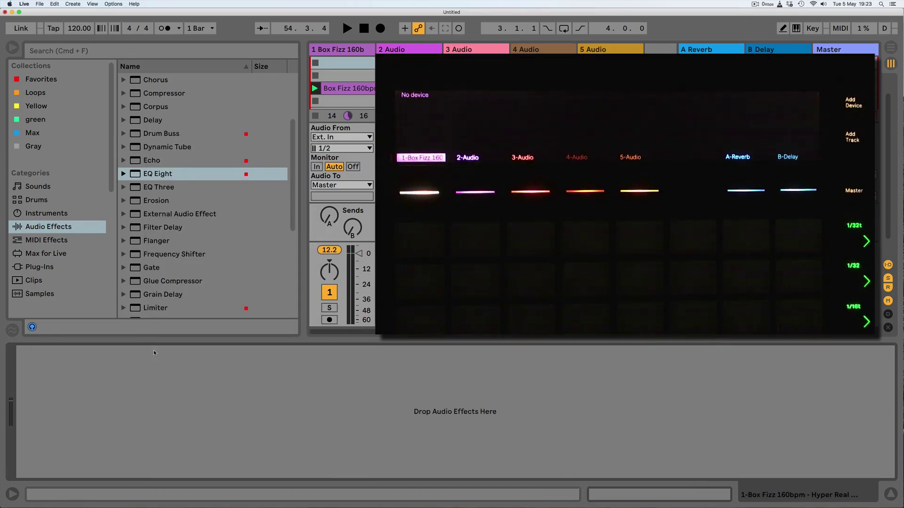
key("Return")
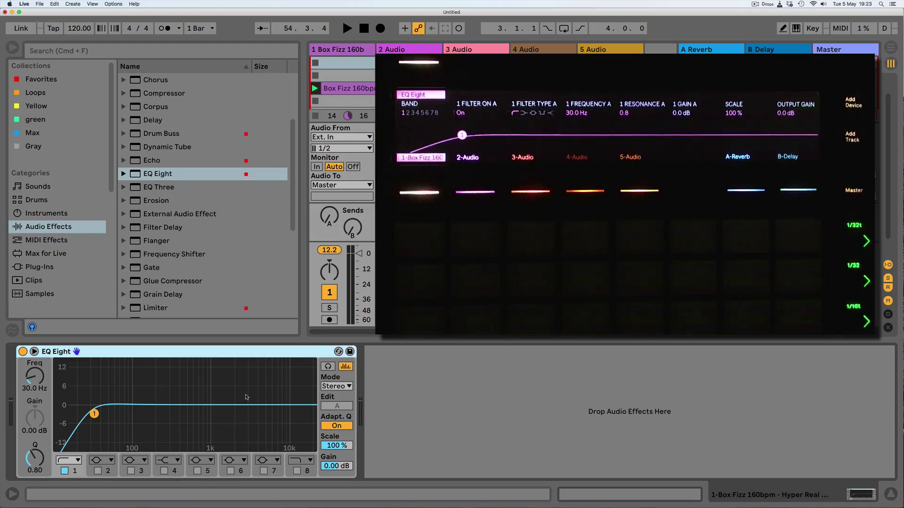
Step: Remove the EQ Eight from the Box Fizz track and delete every audio track except 5 Audio
key("Delete")
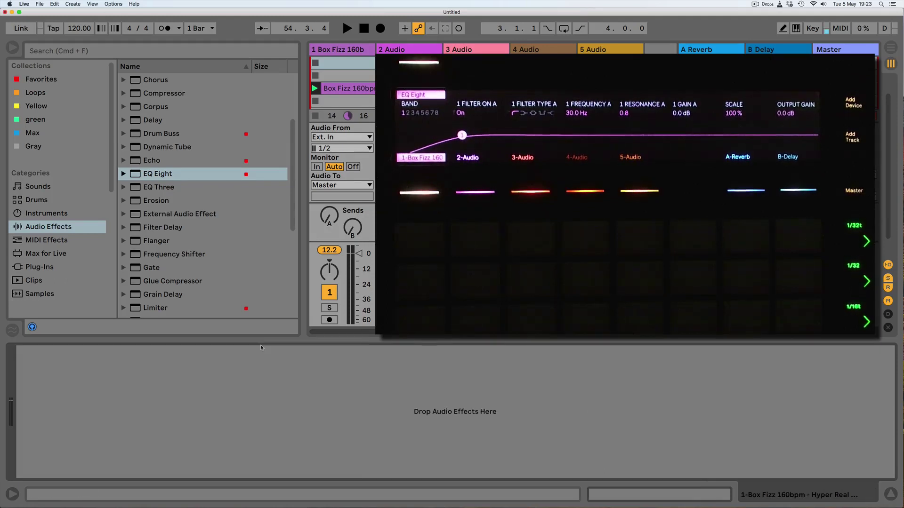
left_click(354, 50)
key("Delete")
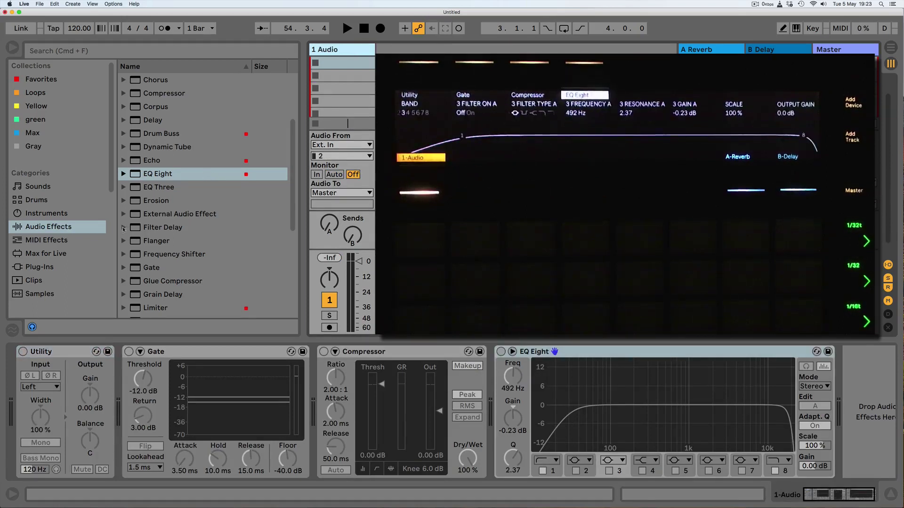
Step: Audition loops in the Hyper Real Breaks folder and load Close 160bpm - Hyper Real Breaks by Ned Rush 3.wav onto a new audio track
scroll(39, 250, "down", 8)
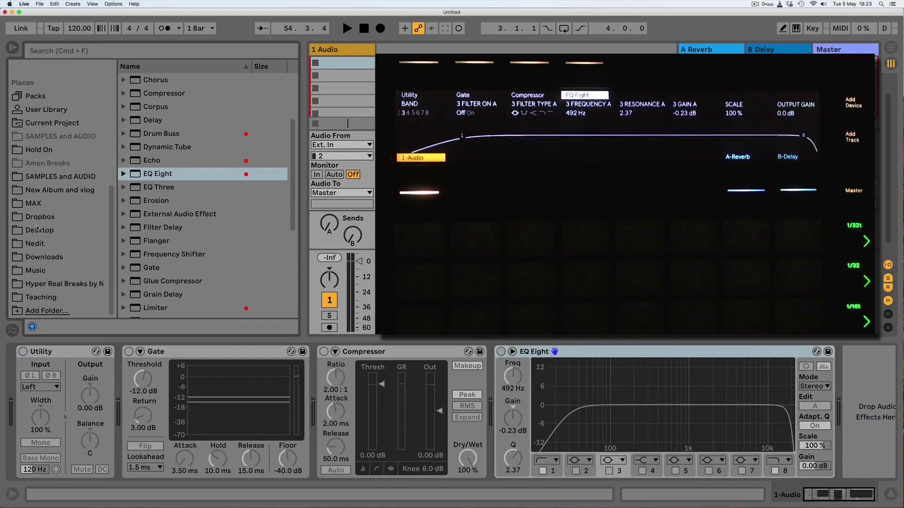
left_click(32, 284)
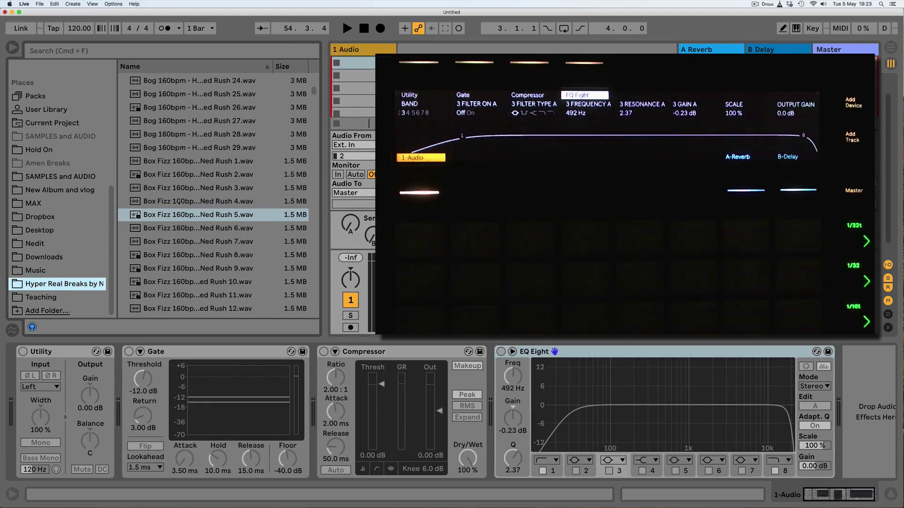
left_click(135, 228)
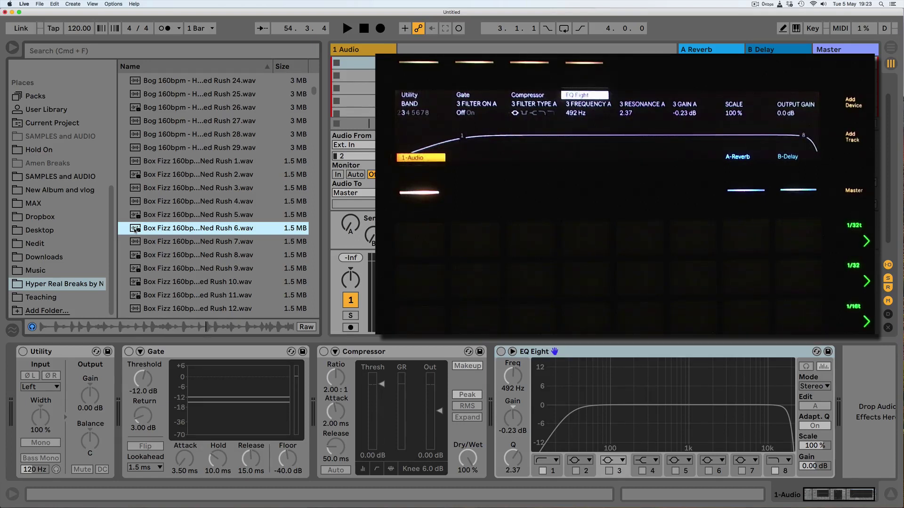
scroll(142, 222, "down", 10)
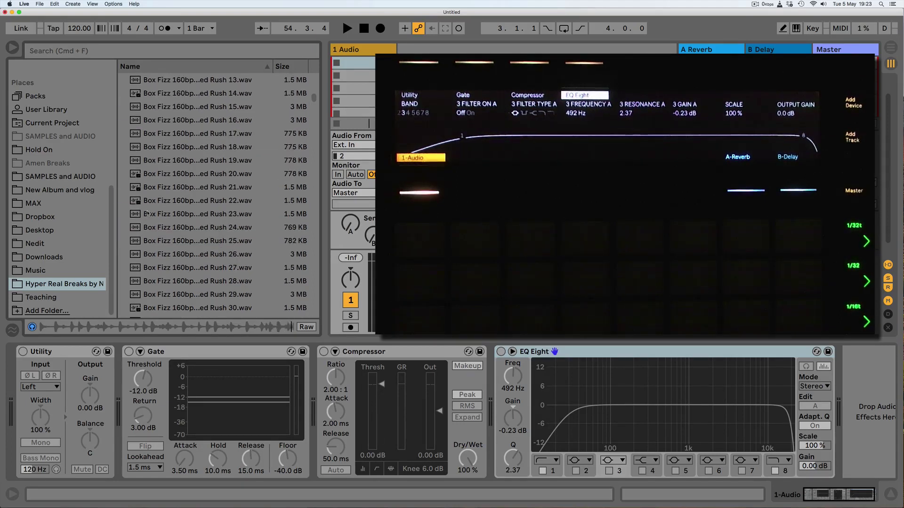
scroll(147, 213, "down", 4)
left_click(137, 217)
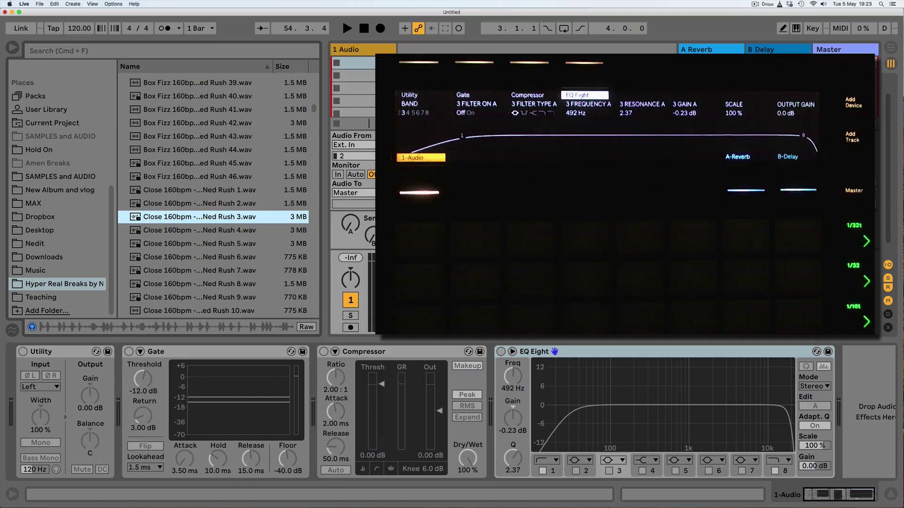
key("Return")
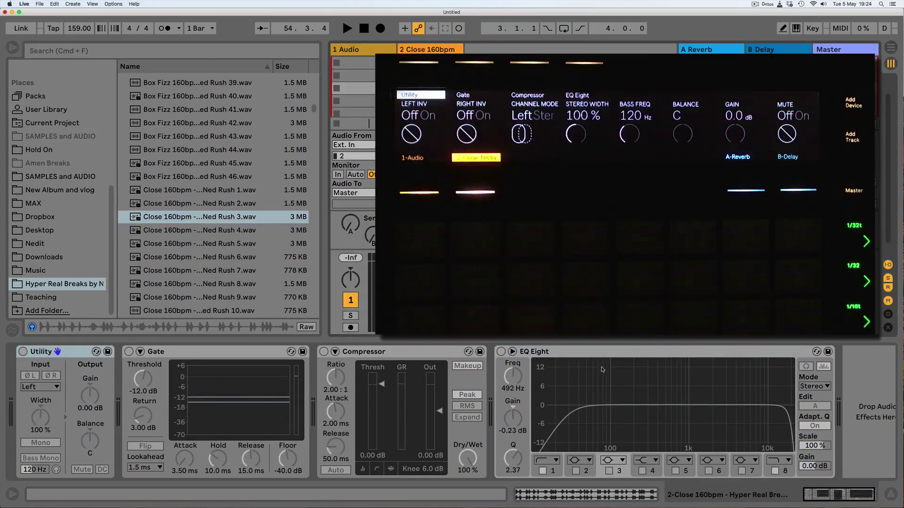
Step: Delete the empty 1 Audio track and launch the Close 160bpm clip
left_click(361, 51)
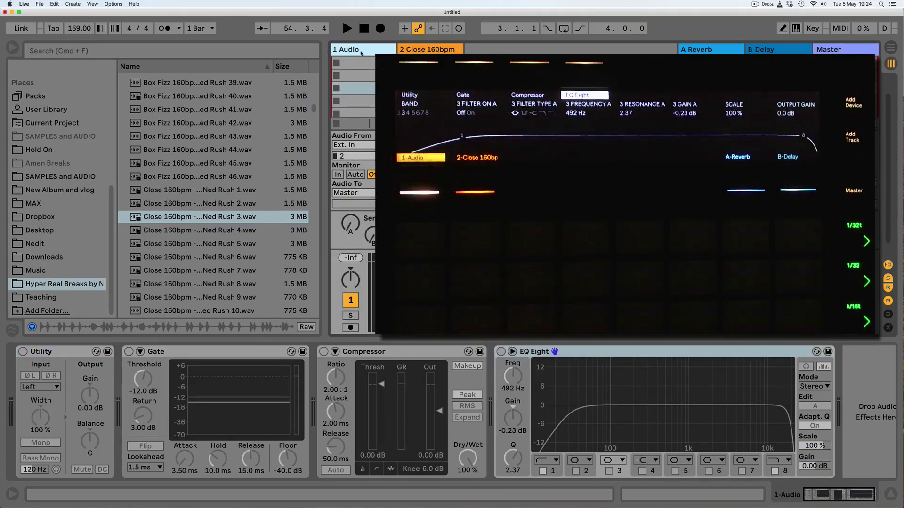
key("Delete")
left_click(336, 88)
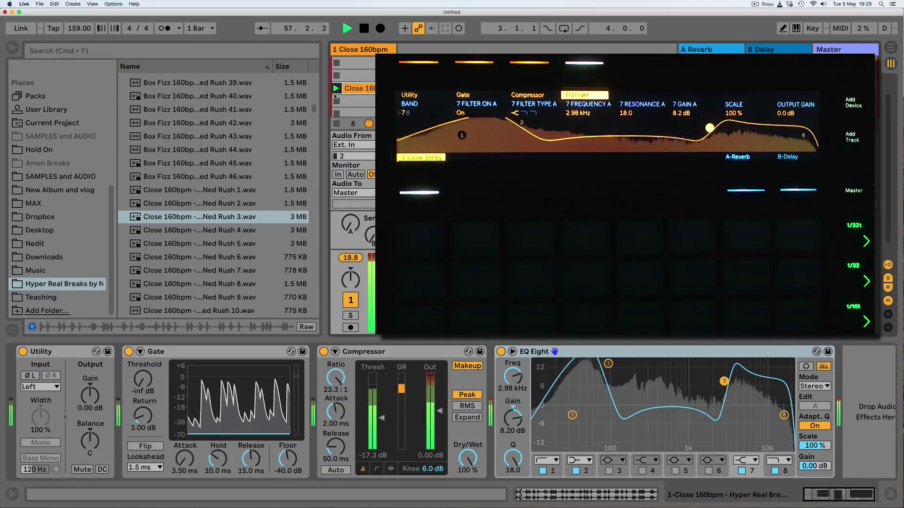
Step: Stop and restart playback to audition the Close 160bpm loop through its device chain, ending with playback stopped
key("space")
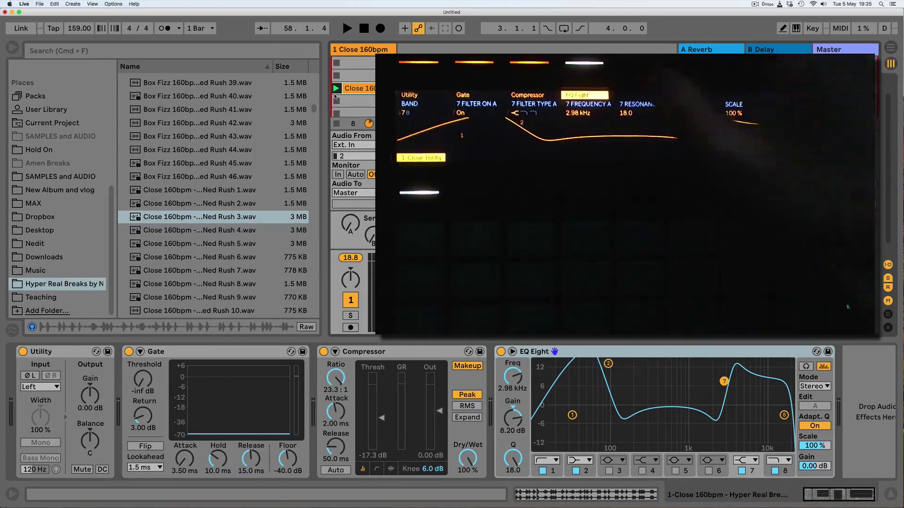
key("space")
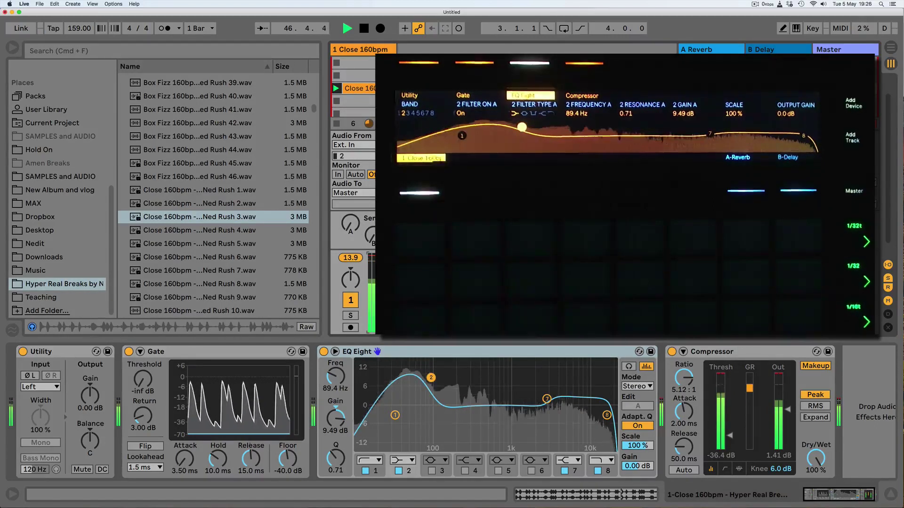
key("space")
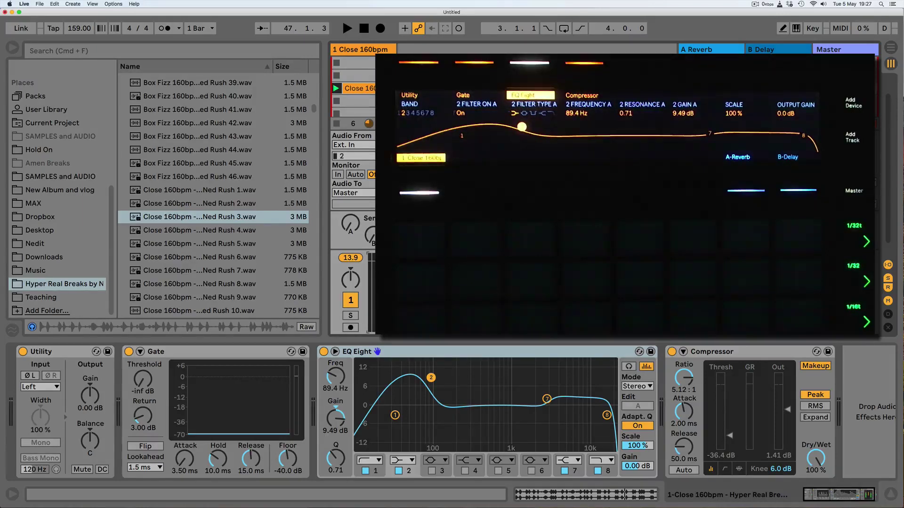
Step: Insert a MIDI track after the Close 160bpm track and browse the Max Instrument devices in Max for Live
left_click(373, 50)
key("super+shift+t")
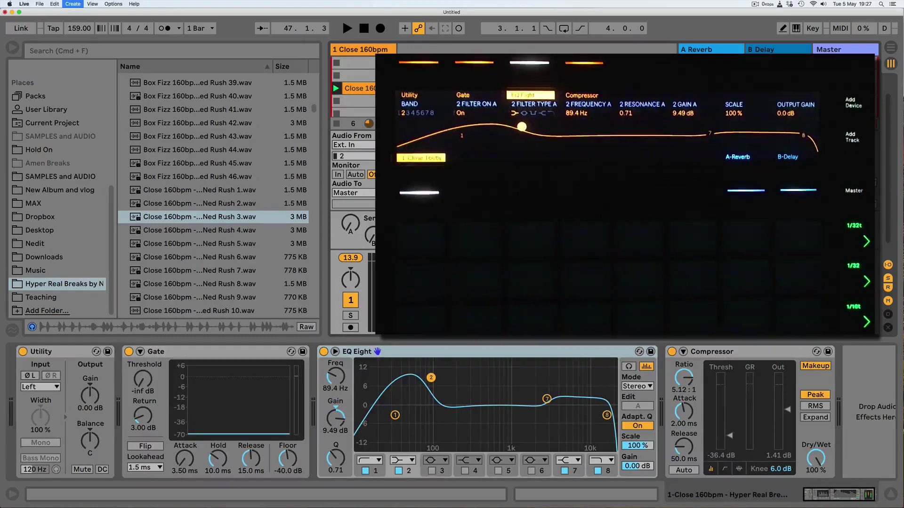
scroll(79, 189, "up", 10)
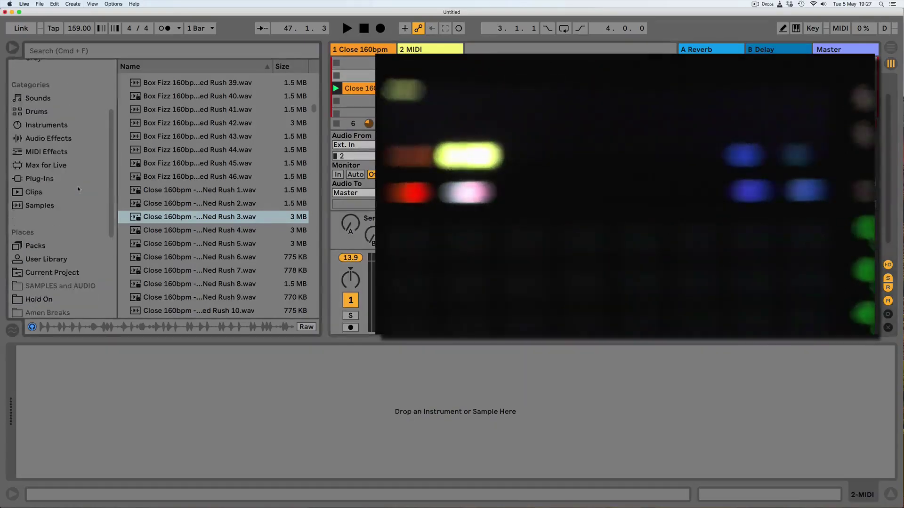
scroll(79, 188, "down", 3)
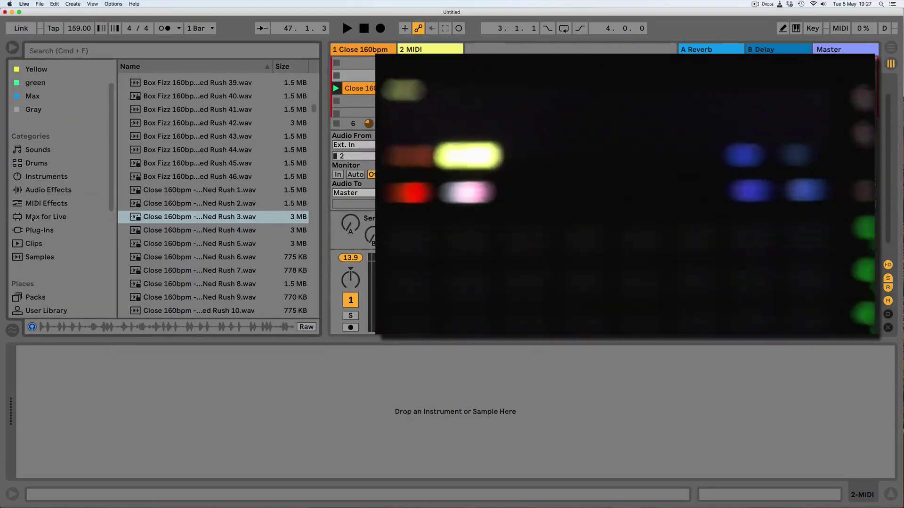
left_click(32, 218)
left_click(121, 93)
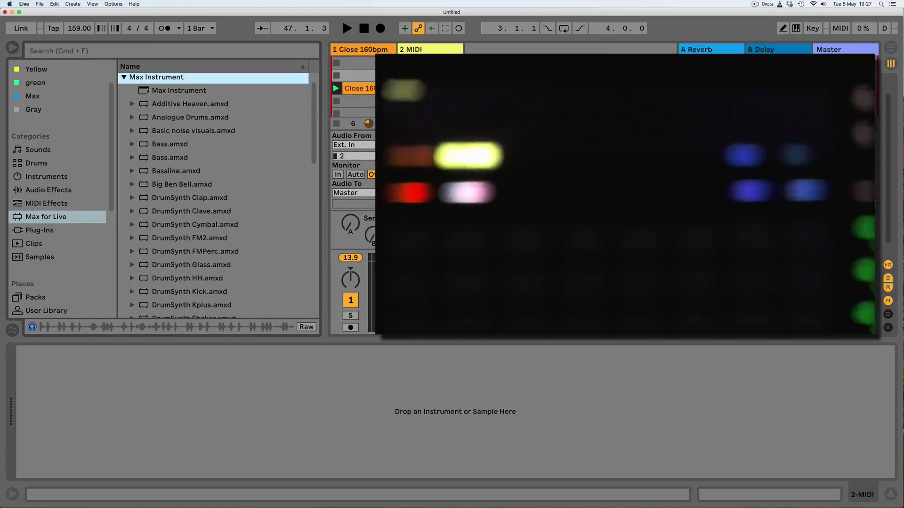
left_click(124, 77)
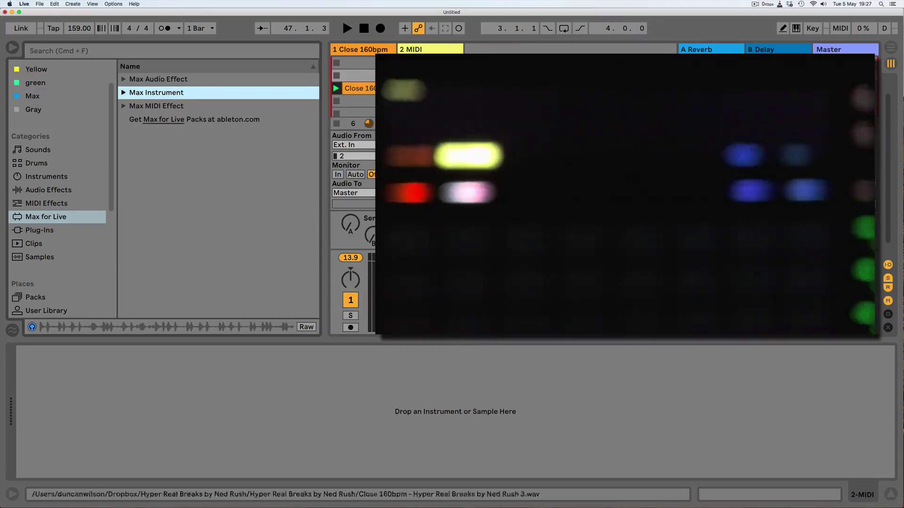
Step: Review the devices on the 2 MIDI, Close 160bpm, A Reverb and B Delay tracks
left_click(434, 50)
left_click(370, 51)
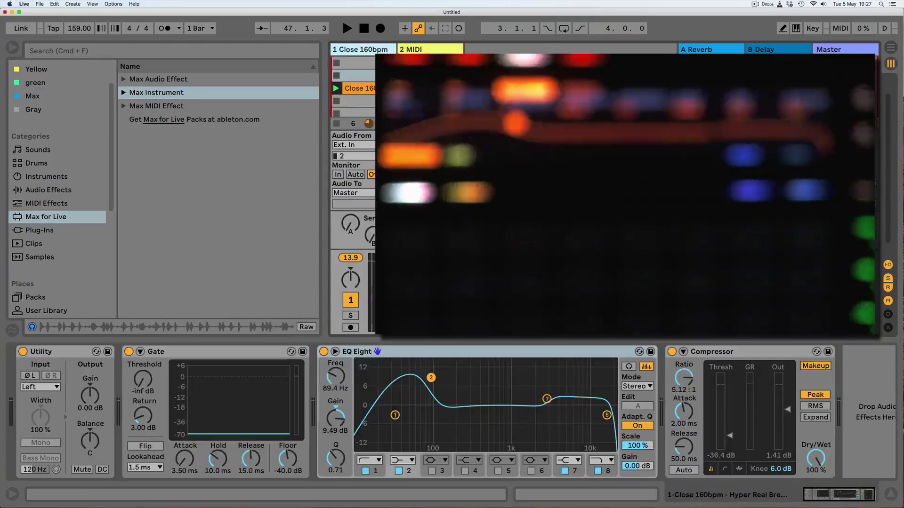
left_click(721, 50)
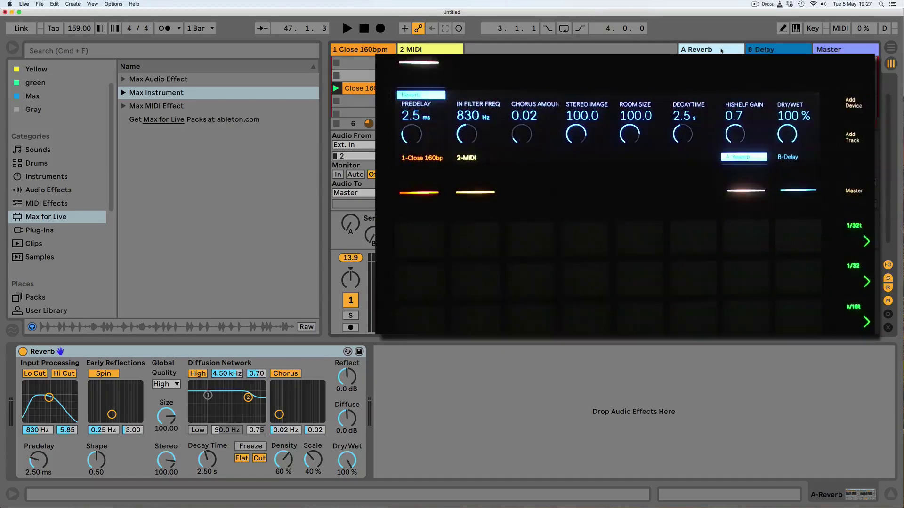
left_click(767, 49)
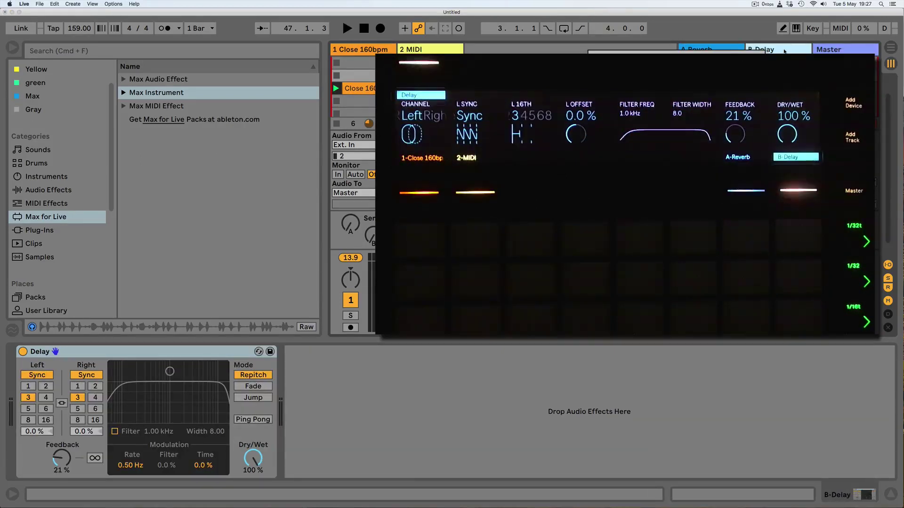
Step: View the Master track's Limiter, group the Close 160bpm and 2 MIDI tracks, and undo the grouping
left_click(840, 50)
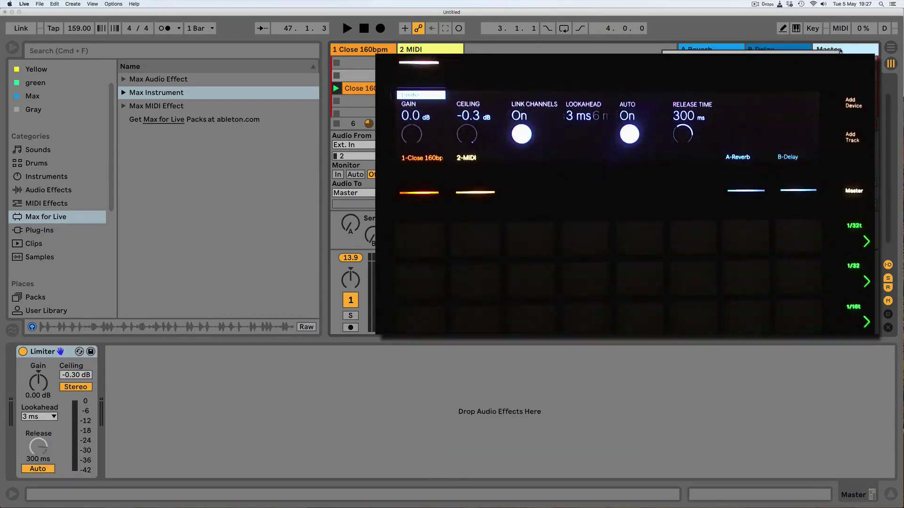
left_click(365, 49)
left_click(429, 50)
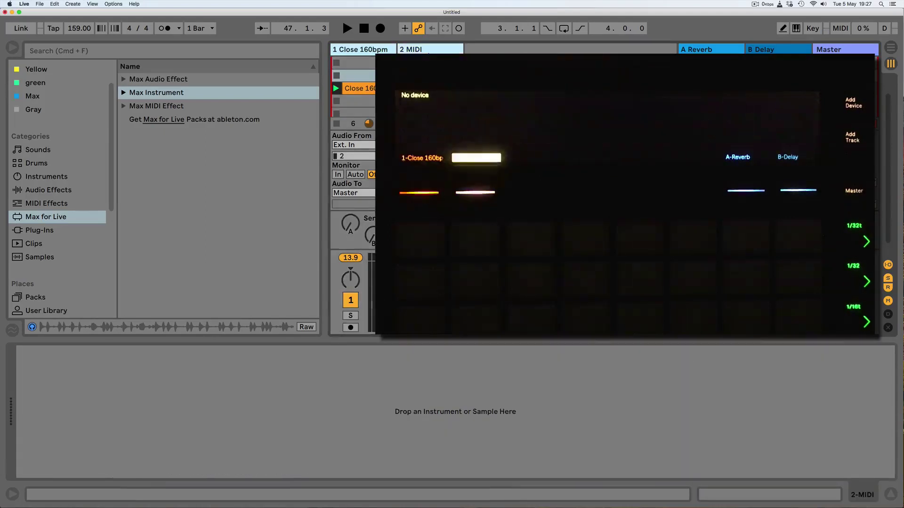
key("super+g")
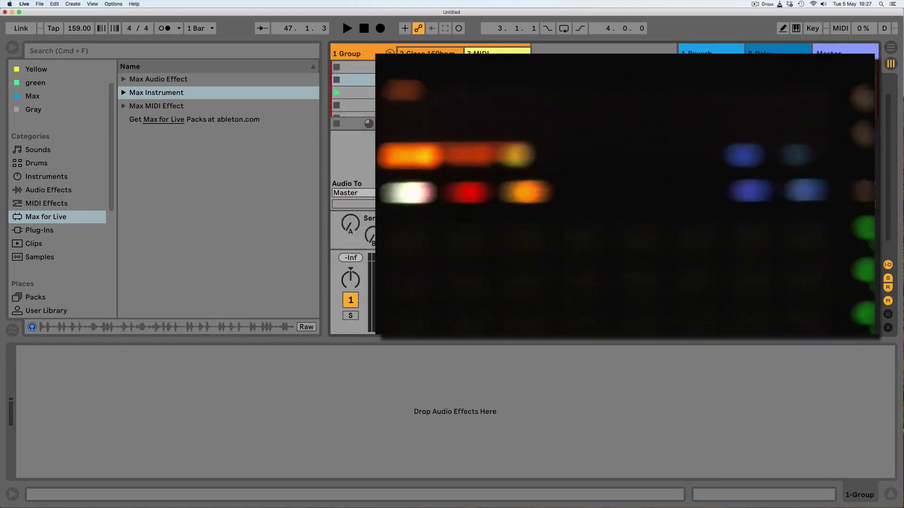
right_click(352, 55)
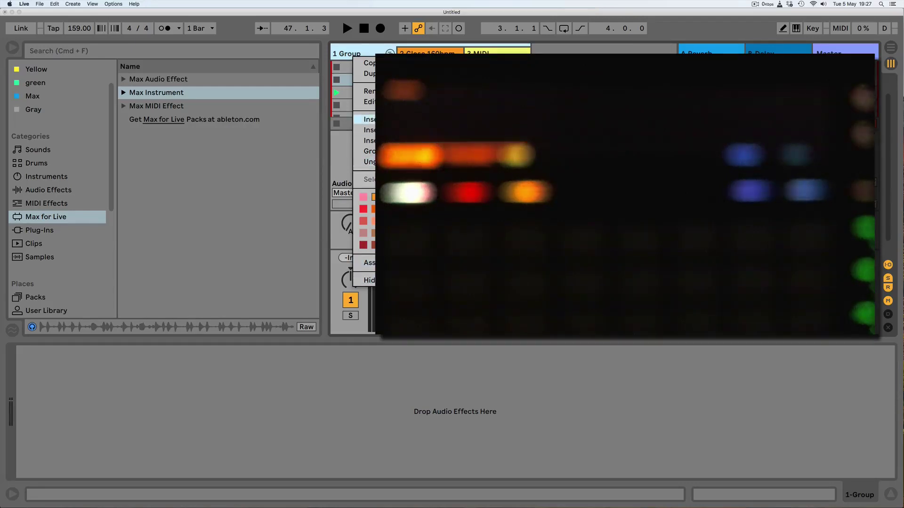
left_click(369, 151)
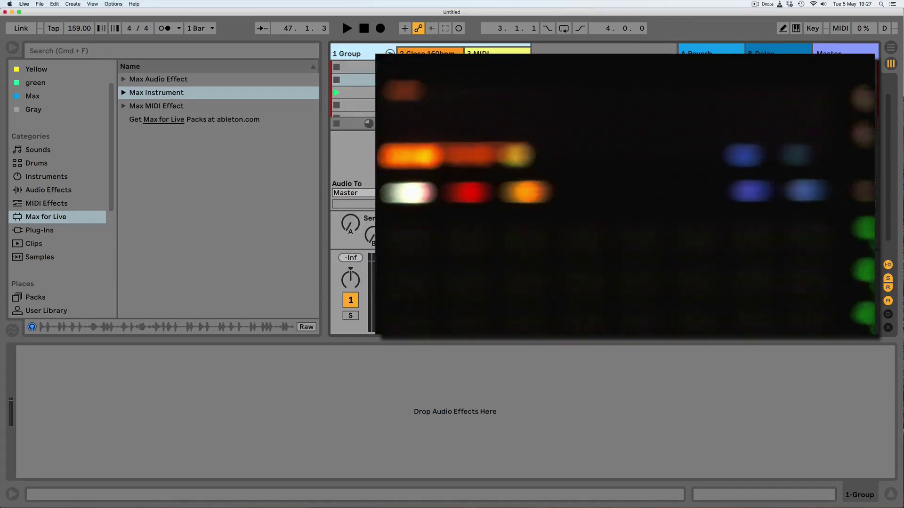
key("super+z")
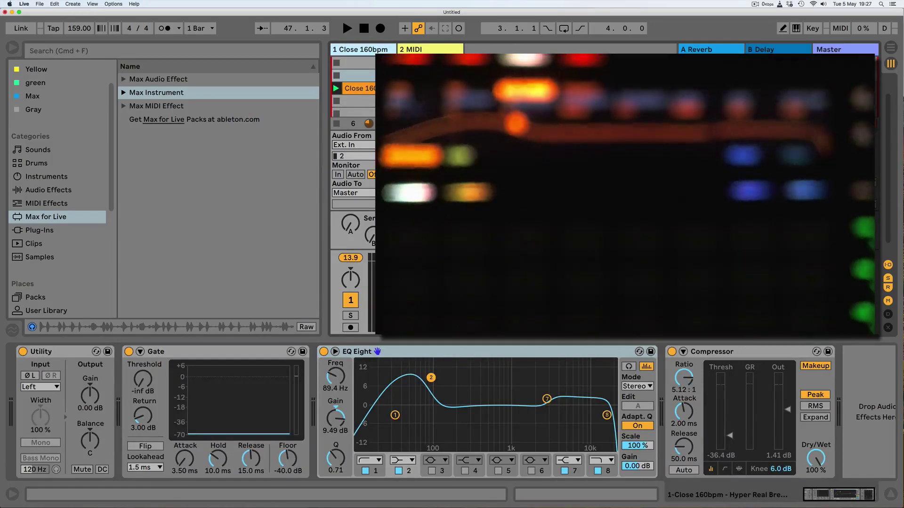
Step: Browse the Max MIDI Effects and the built-in MIDI Effects, and add the Velocity effect to the empty 2 MIDI track
left_click(361, 88)
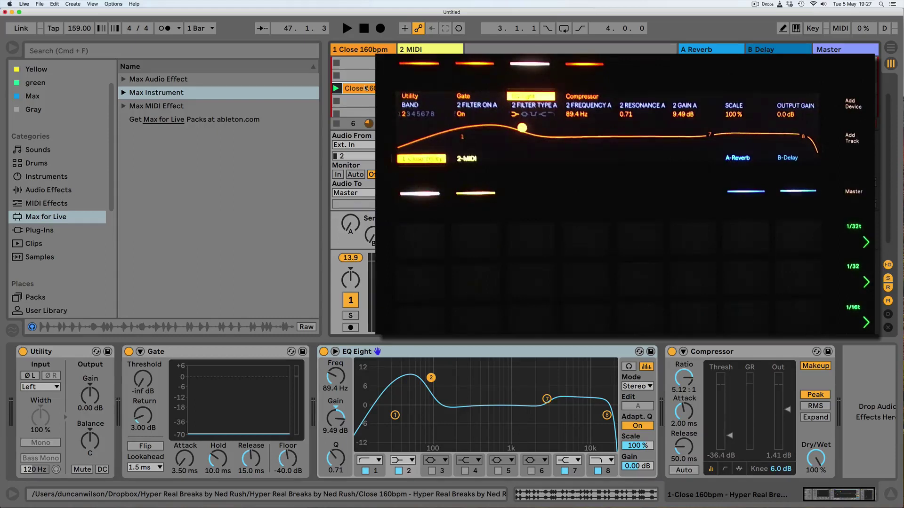
left_click(415, 50)
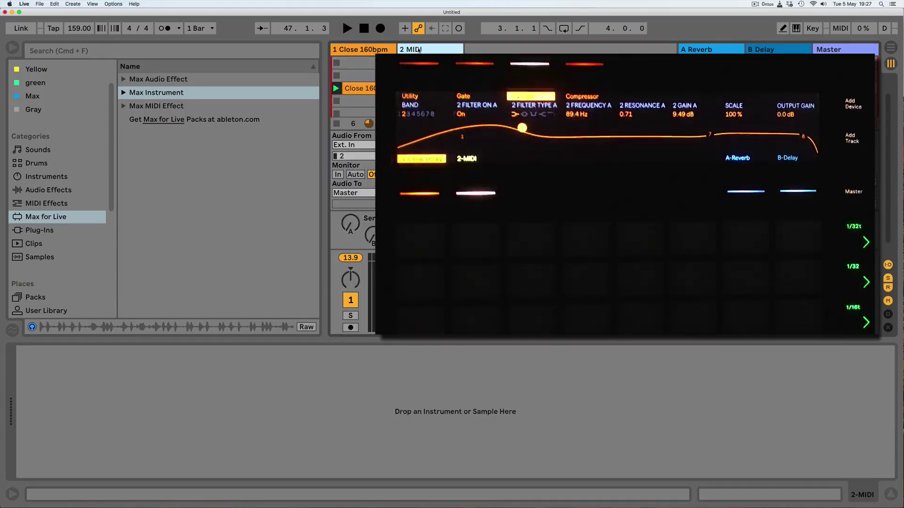
left_click(124, 106)
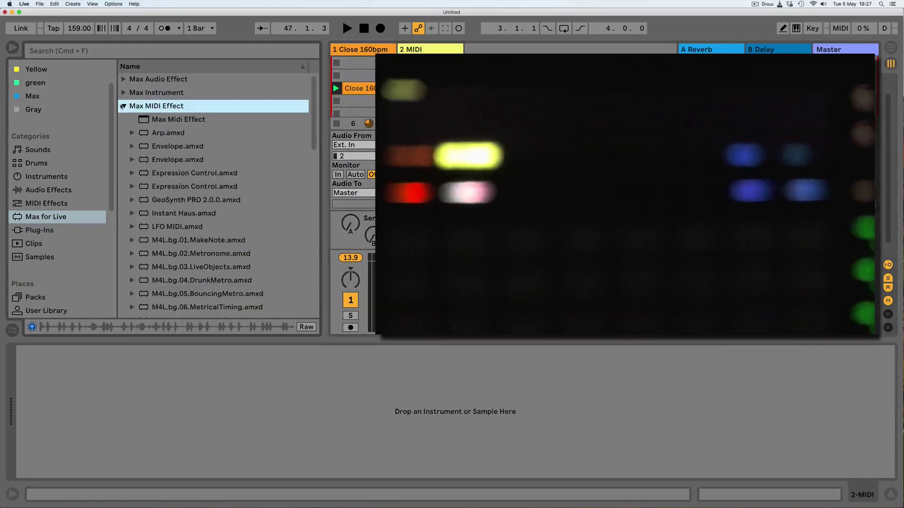
scroll(153, 128, "down", 5)
scroll(152, 128, "up", 5)
left_click(124, 106)
left_click(34, 204)
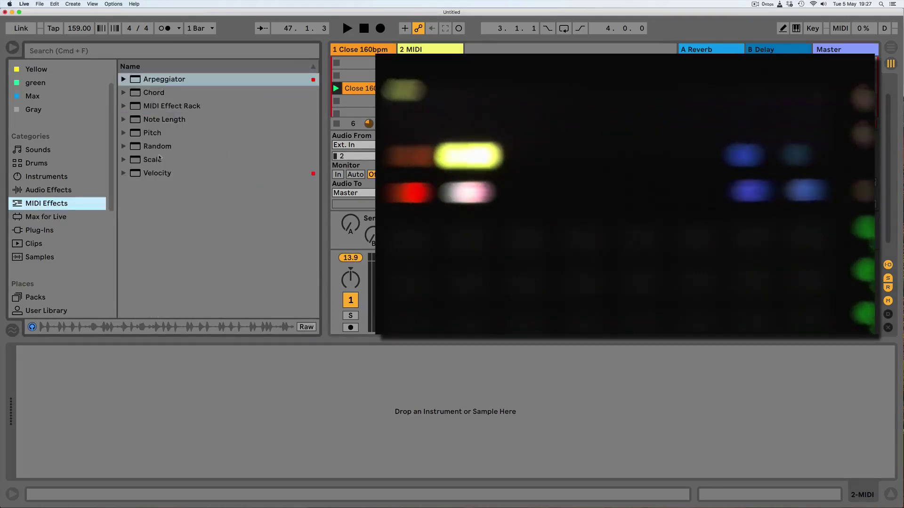
left_click_drag(136, 173, 101, 423)
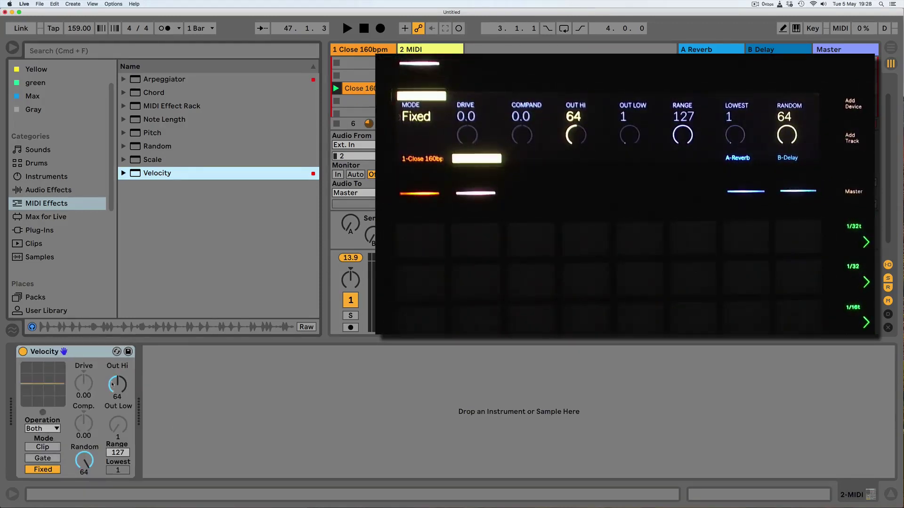
Step: Review the Velocity device's Operation choices, Random control and device options, keeping Operation set to Both
left_click(54, 429)
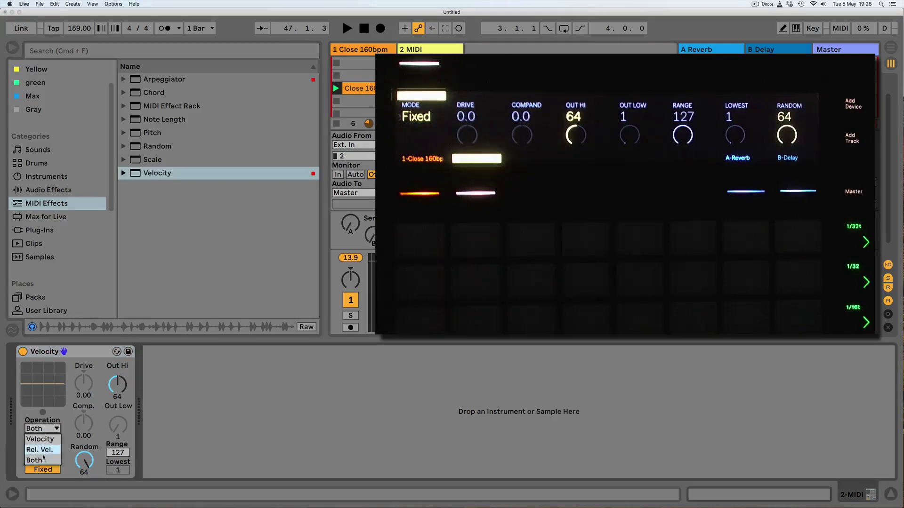
left_click(37, 462)
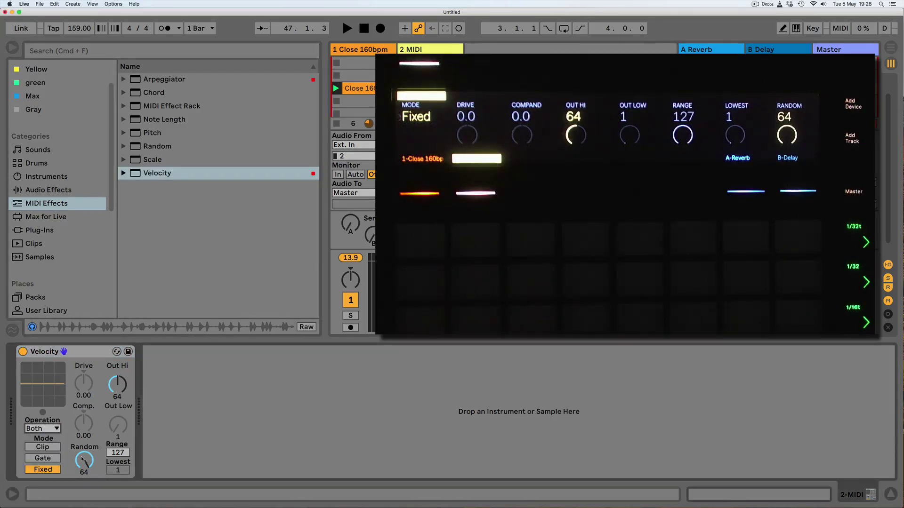
left_click_drag(82, 460, 83, 462)
right_click(99, 359)
left_click(118, 347)
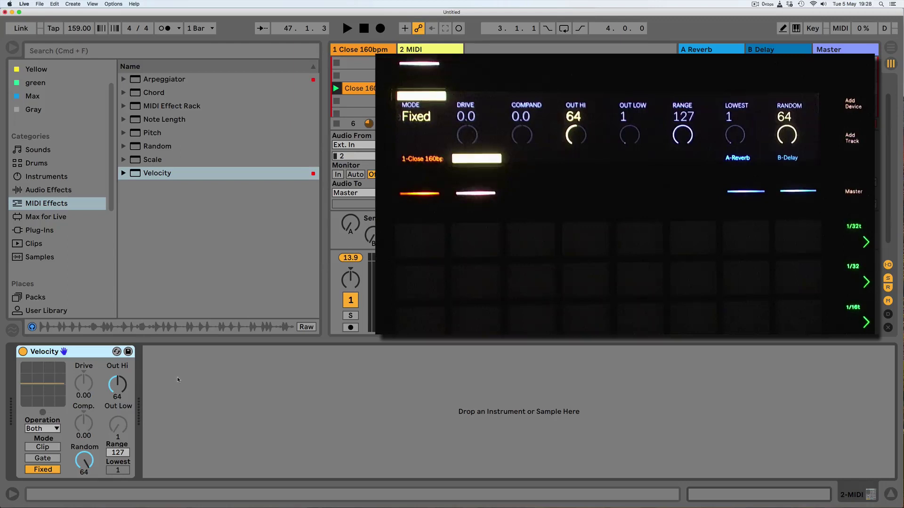
left_click(256, 417)
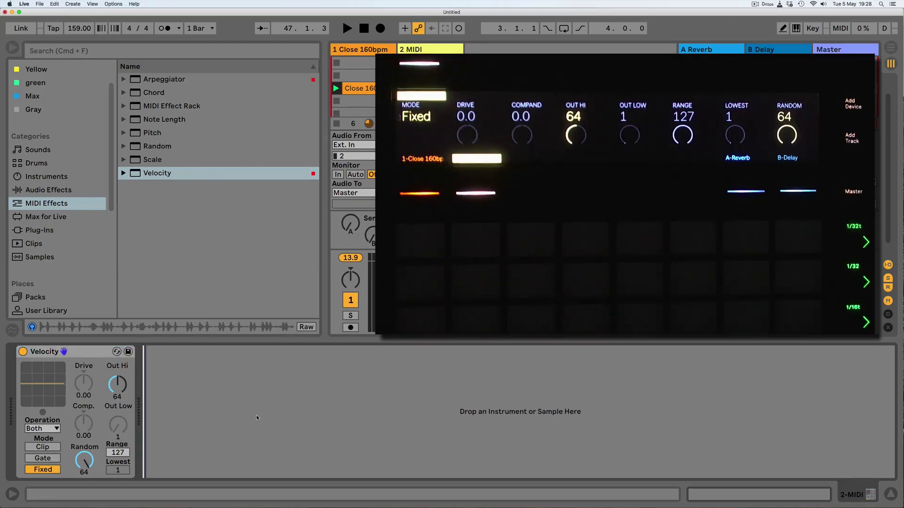